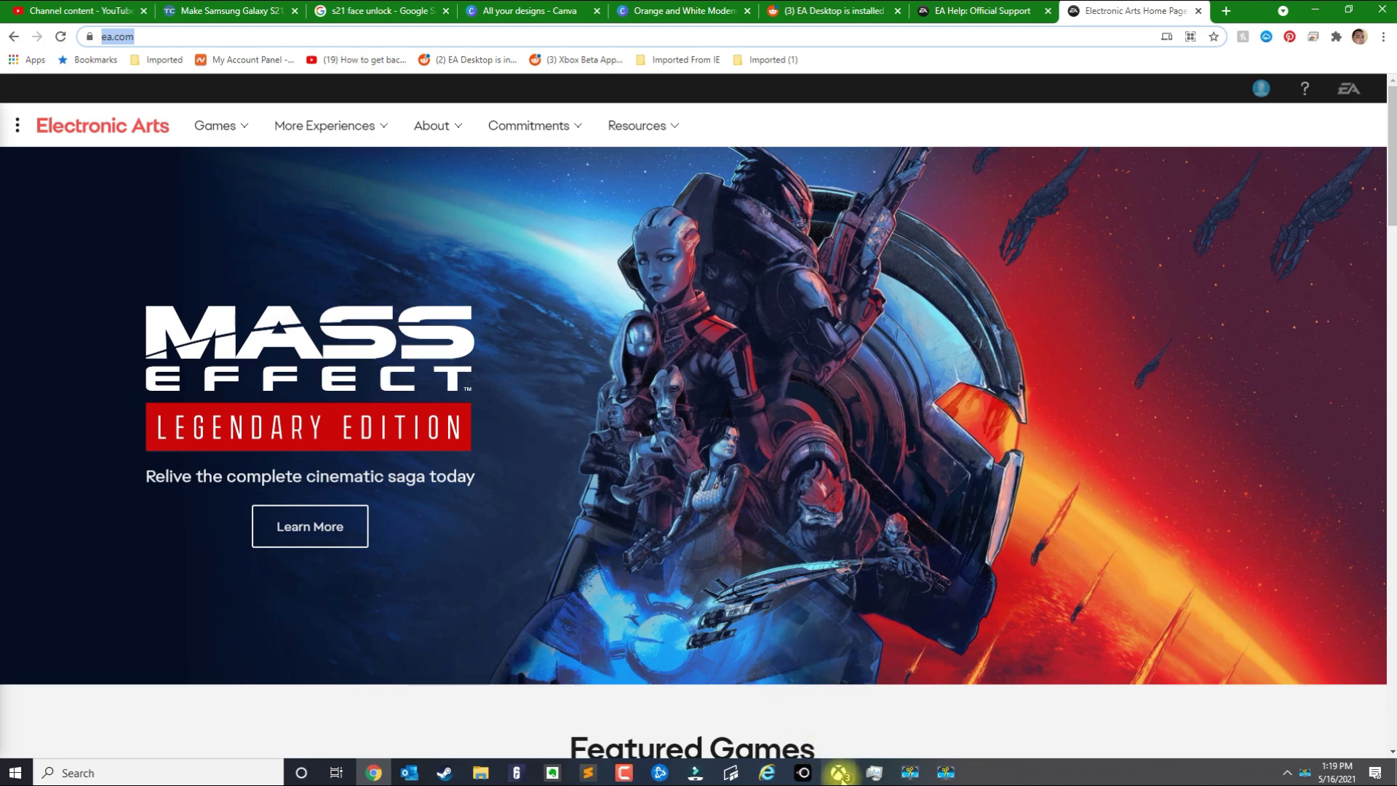
- Glance at the Need for Speed Heat page, then open the ea.com account menu with Sign Out and Account Settings
{"action": "mouse_move", "coordinate": [838, 778]}
{"action": "left_click", "coordinate": [839, 774]}
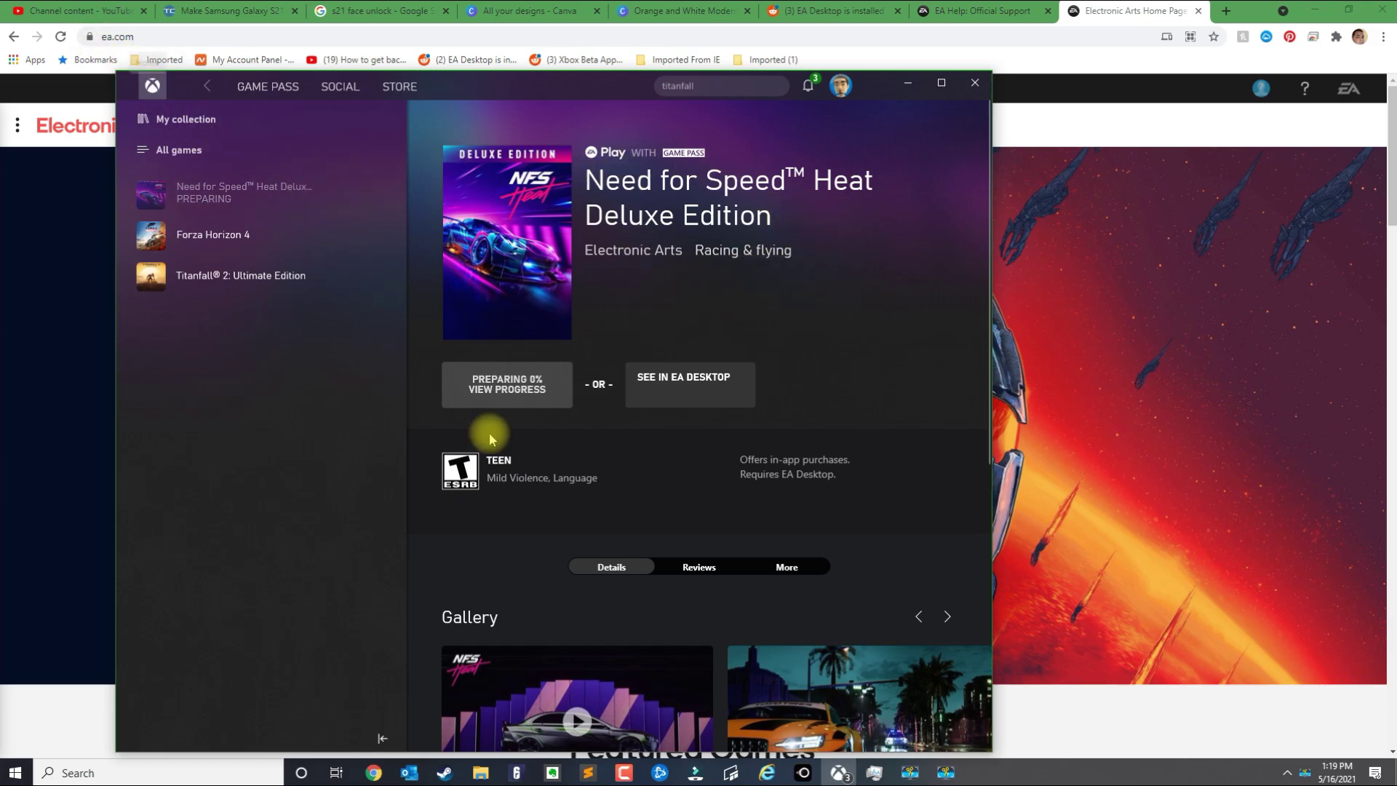
{"action": "left_click", "coordinate": [1133, 62]}
{"action": "left_click", "coordinate": [146, 37]}
{"action": "left_click", "coordinate": [189, 36]}
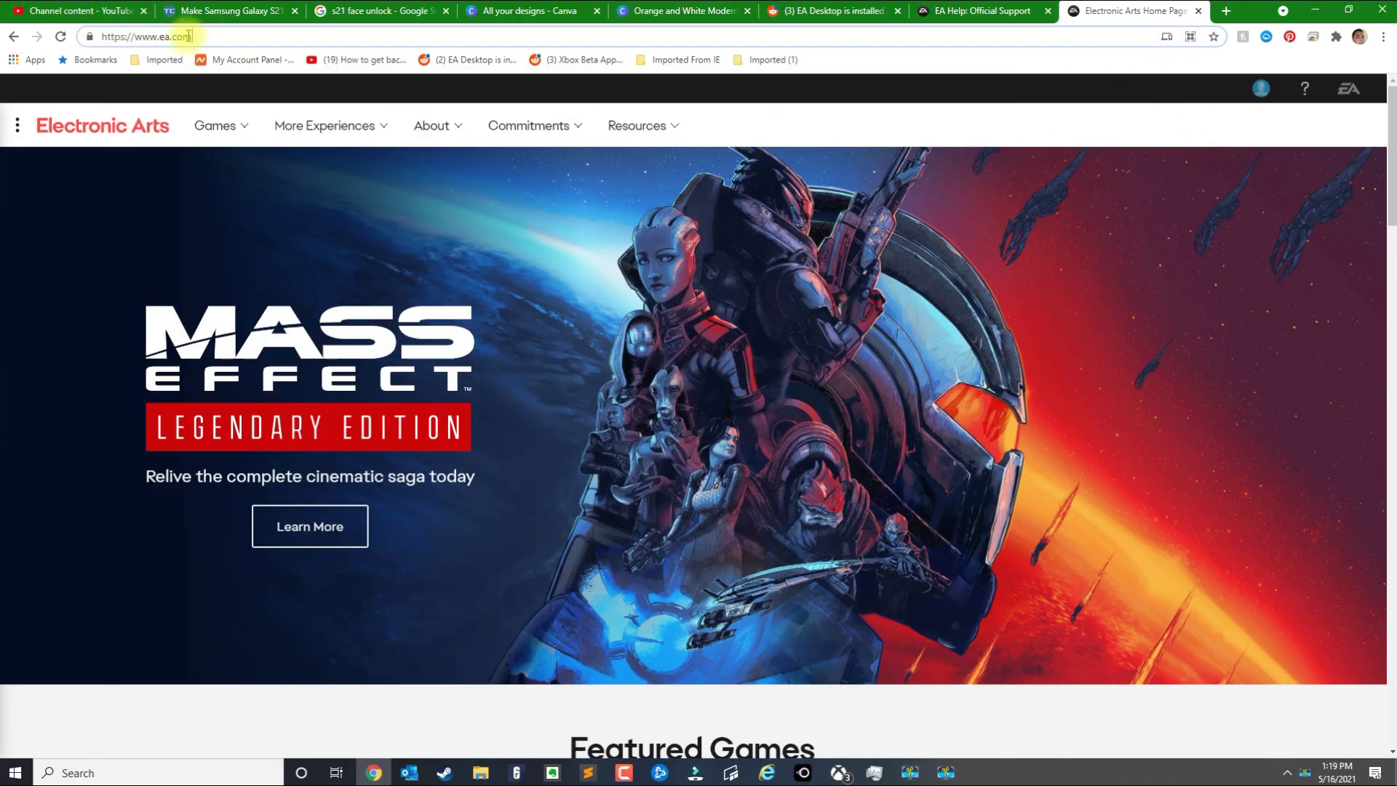
{"action": "left_click_drag", "start_coordinate": [189, 36], "coordinate": [101, 14]}
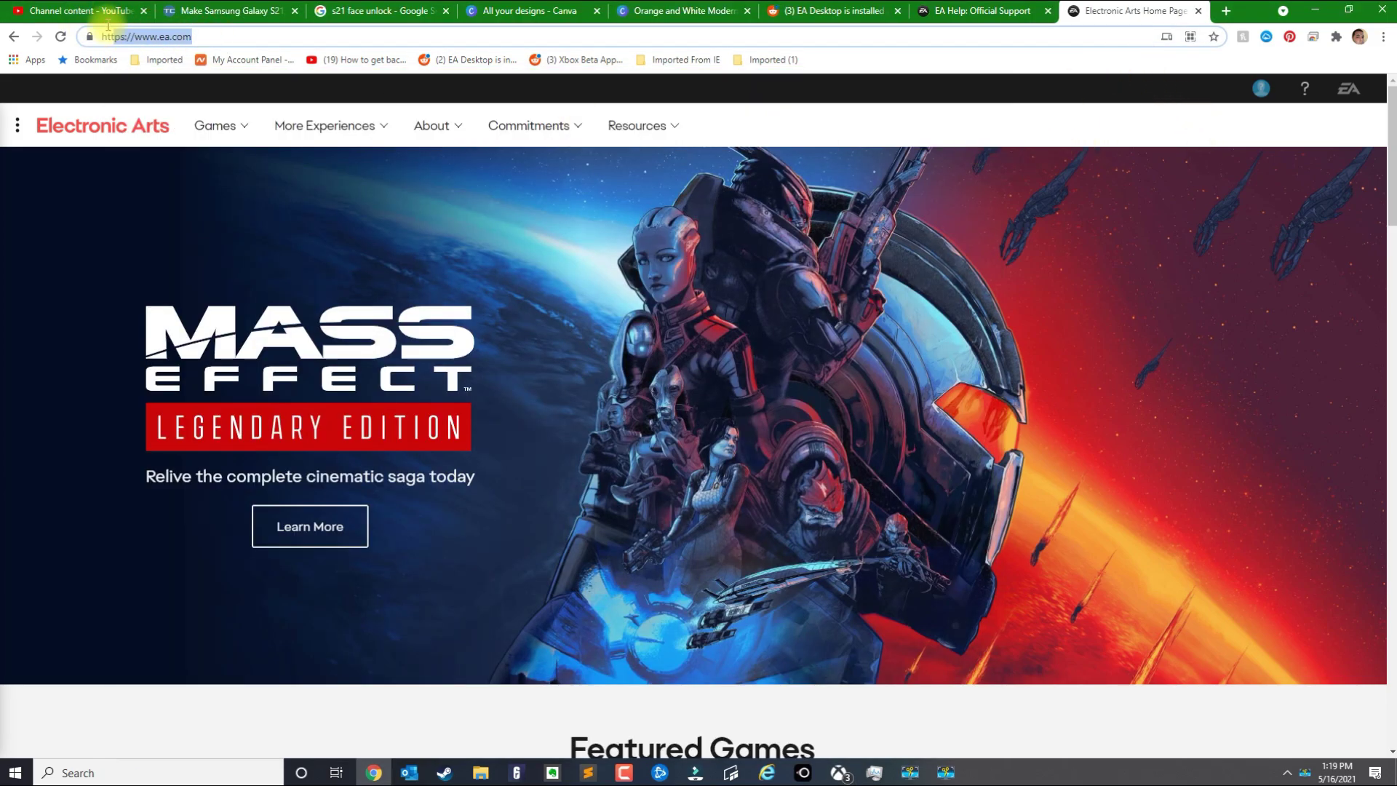
{"action": "left_click", "coordinate": [1261, 90]}
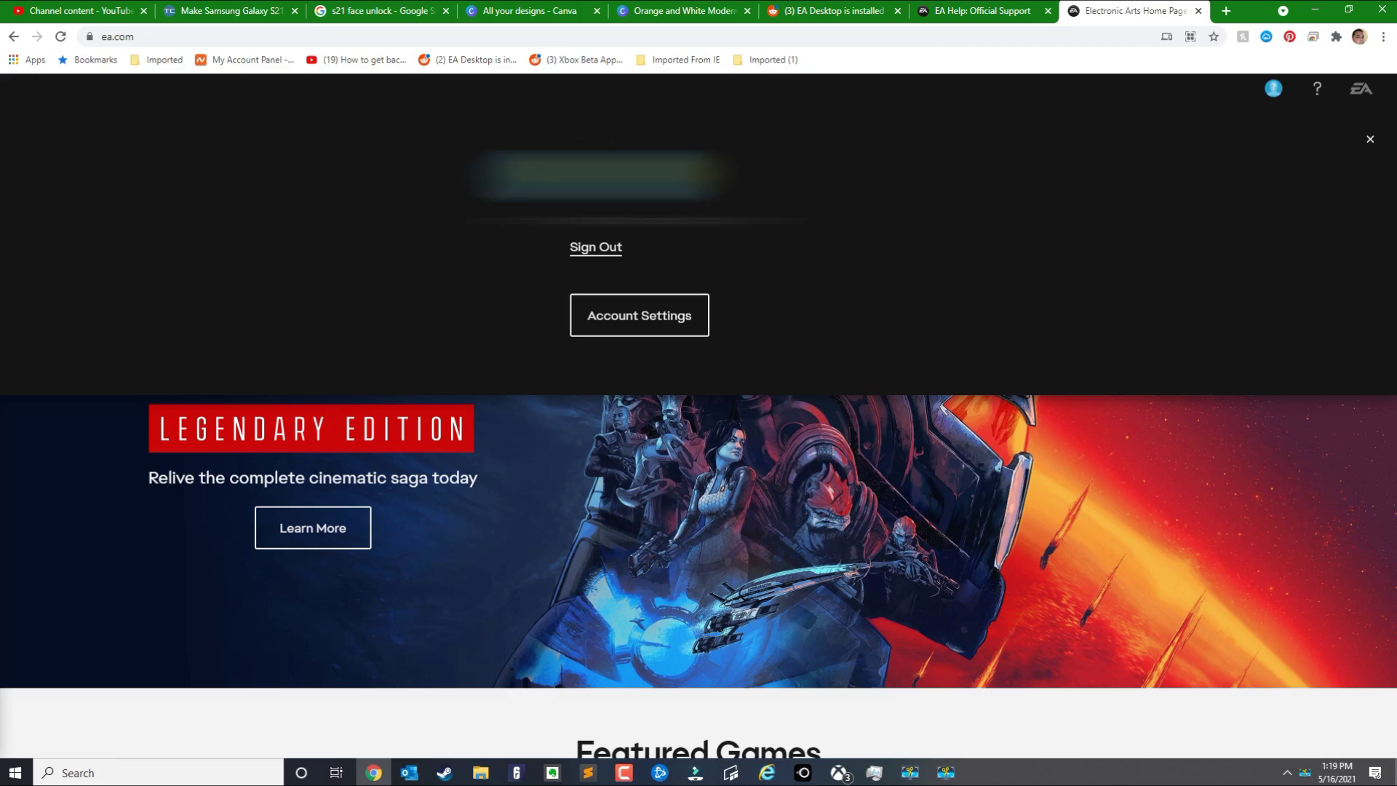
- Log in via Account Settings and view Connections listing the linked PlayStation Network and Nintendo Network accounts
{"action": "left_click", "coordinate": [635, 320]}
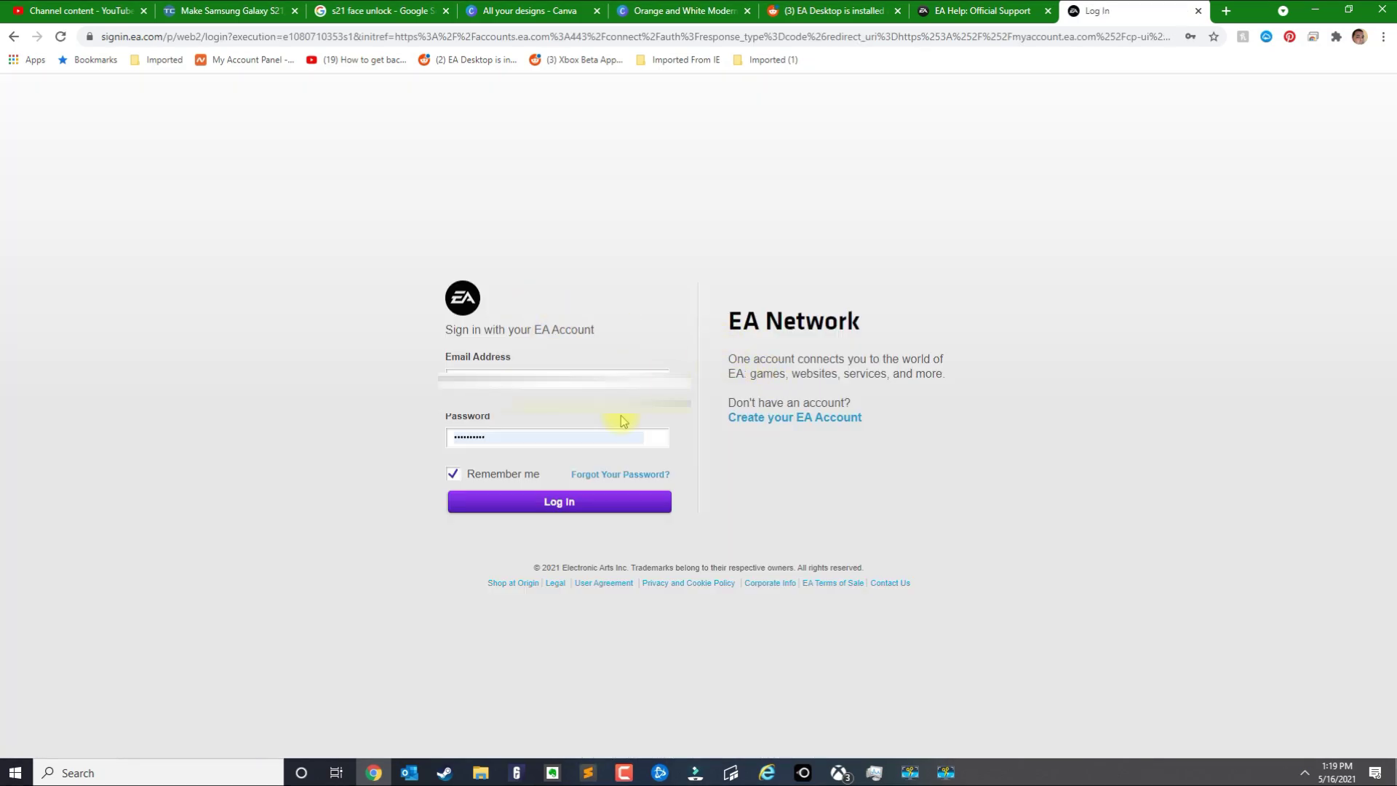
{"action": "left_click", "coordinate": [558, 502]}
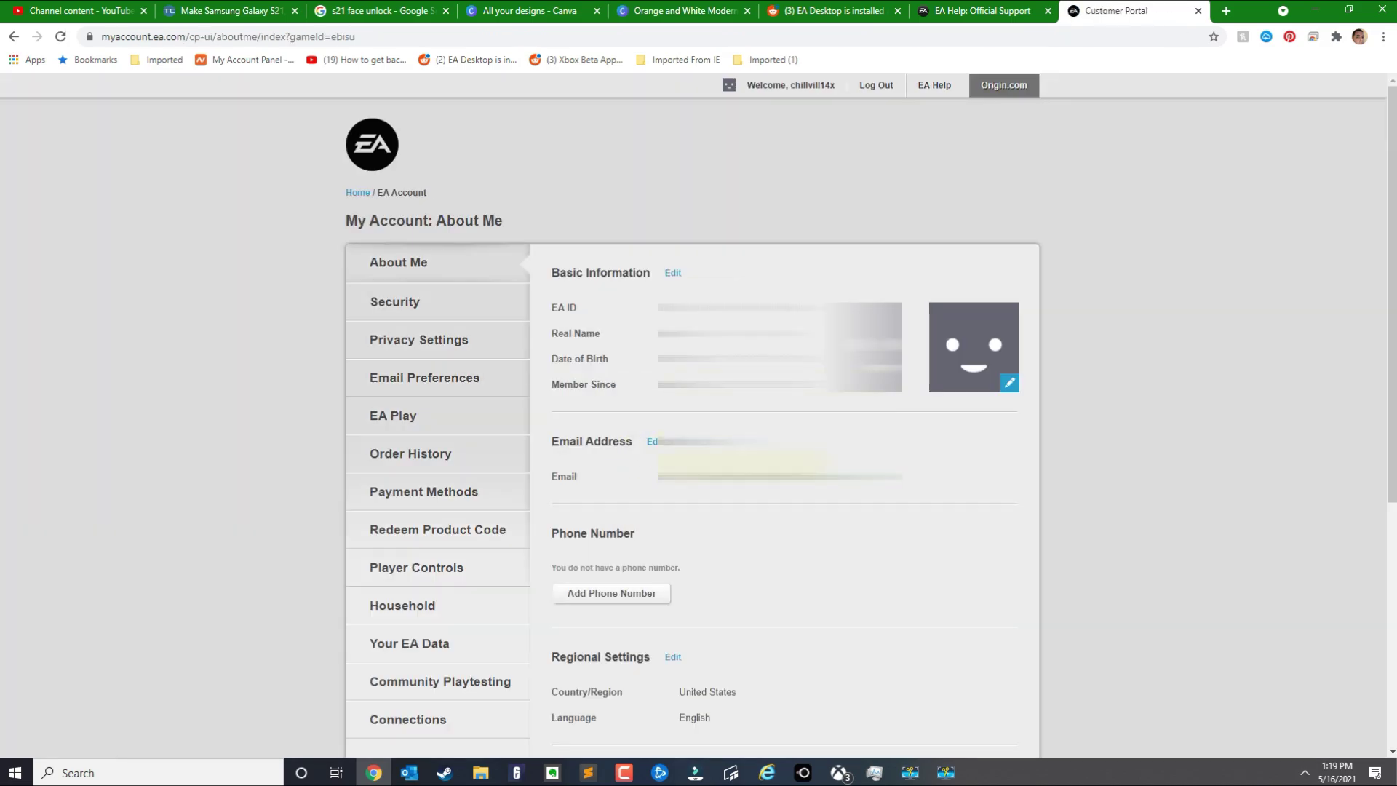
{"action": "left_click", "coordinate": [422, 716]}
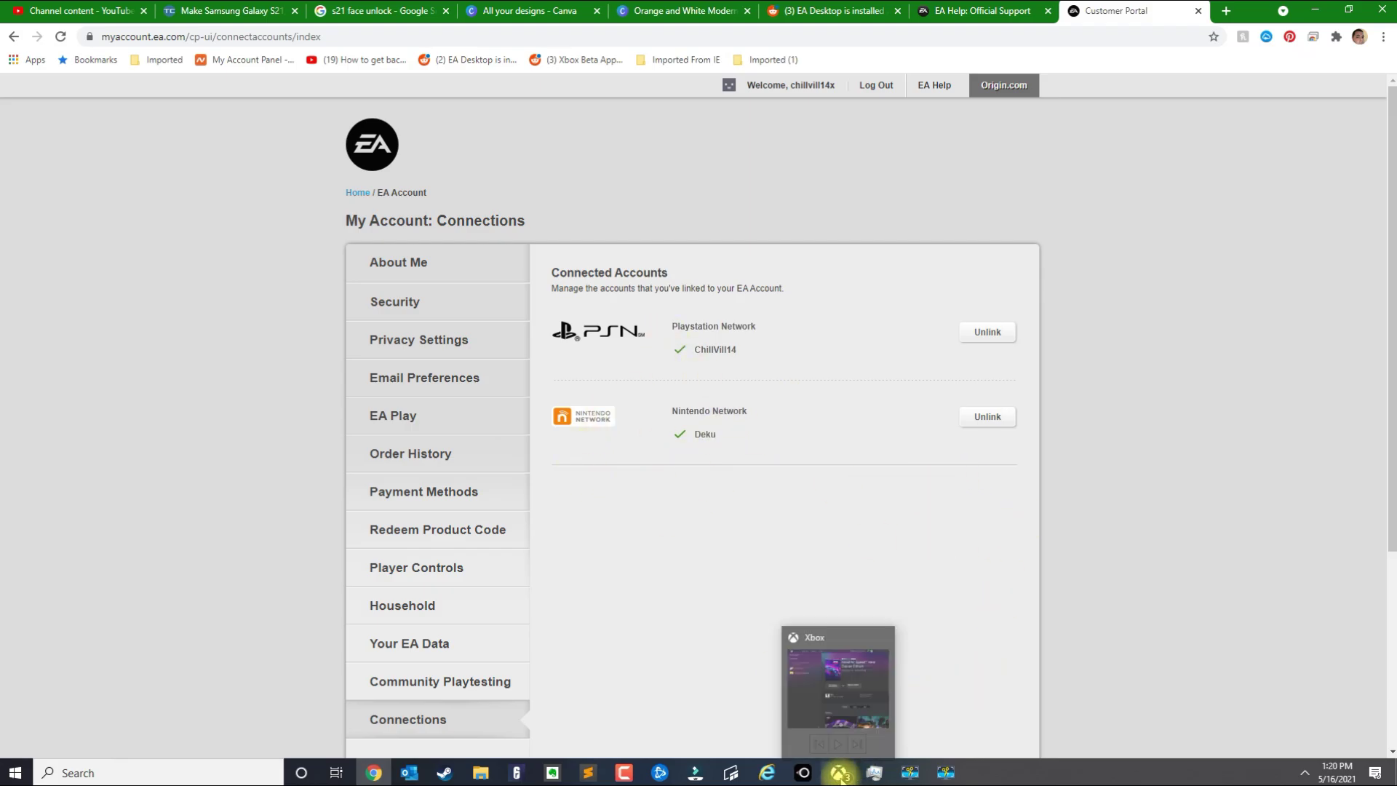
{"action": "left_click", "coordinate": [839, 772]}
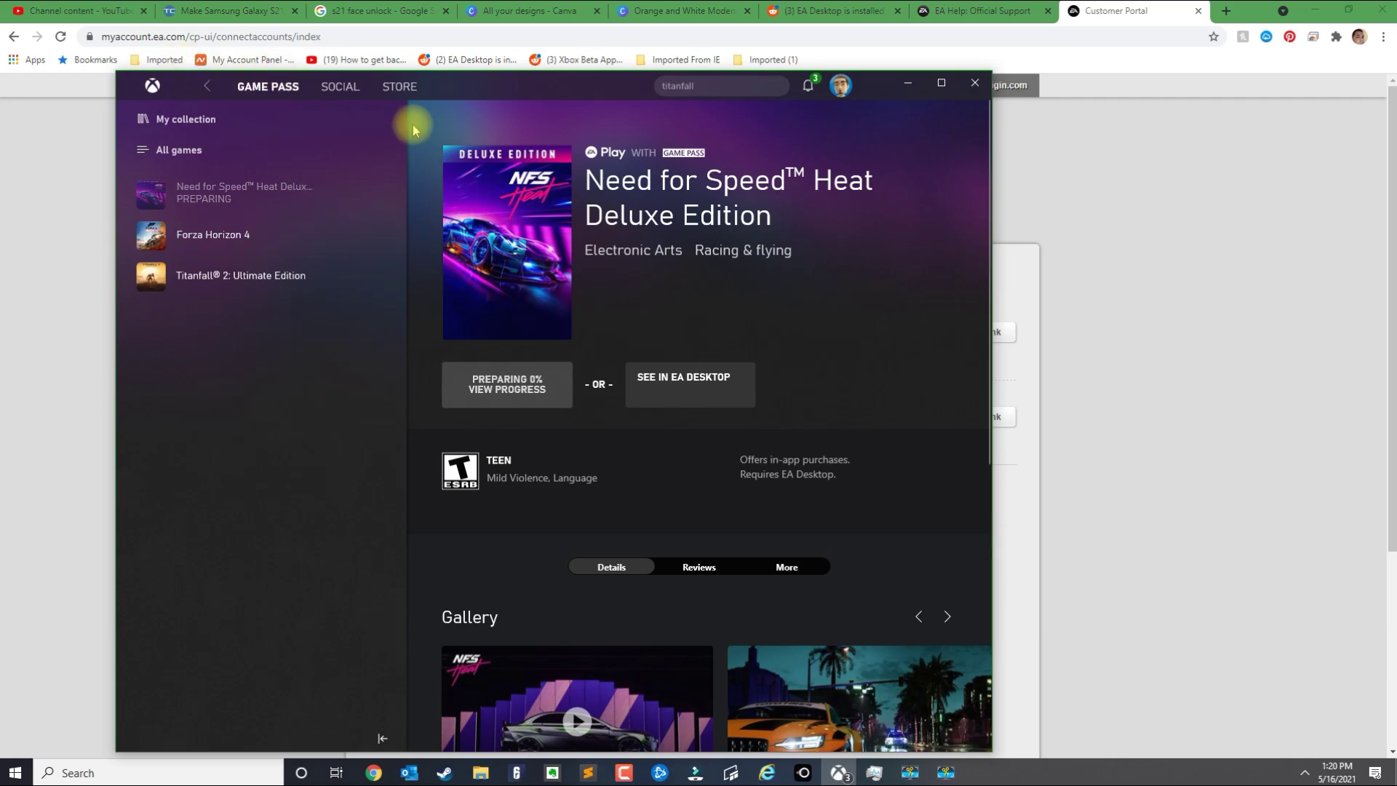
{"action": "left_click", "coordinate": [1097, 477]}
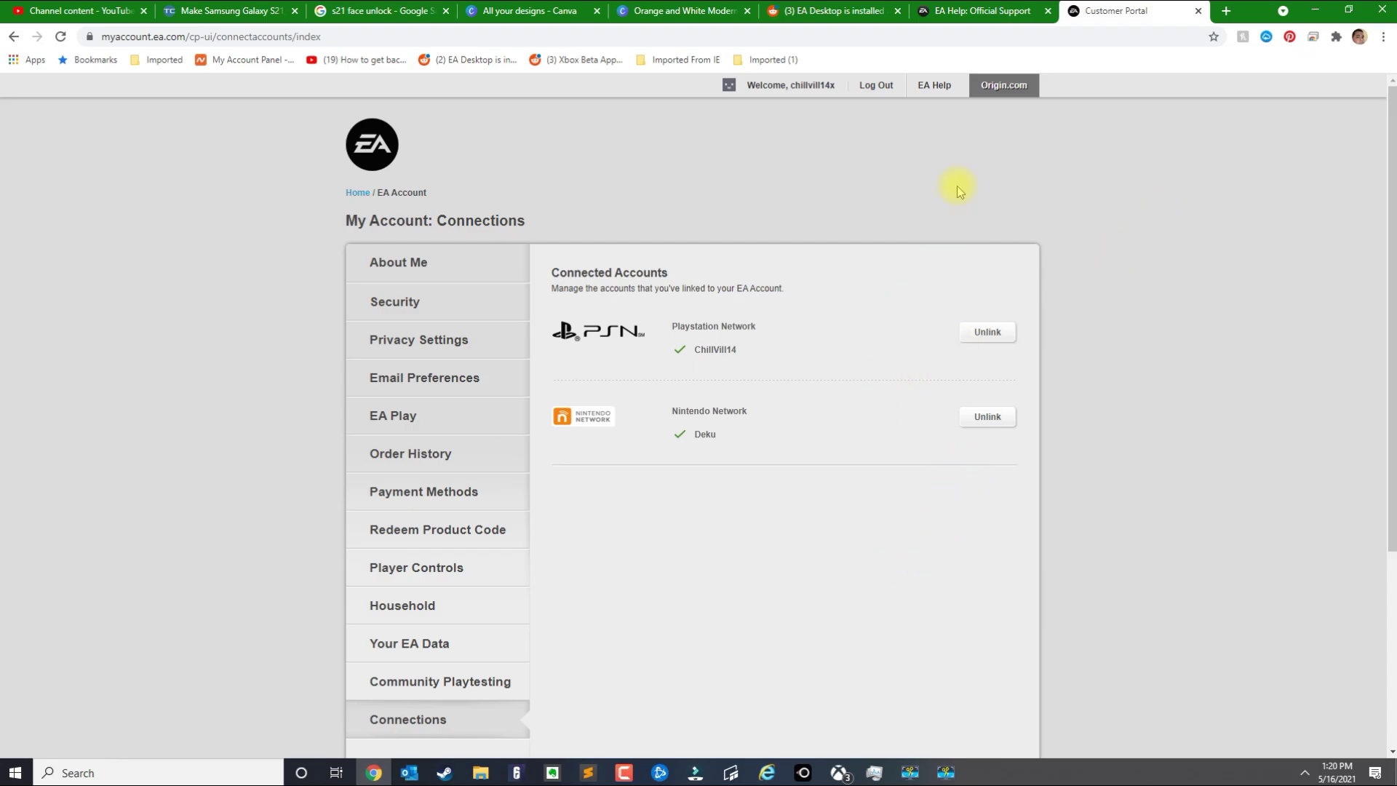
- Switch to EA Help and start signing in, autofilling the saved account credentials
{"action": "left_click", "coordinate": [974, 10]}
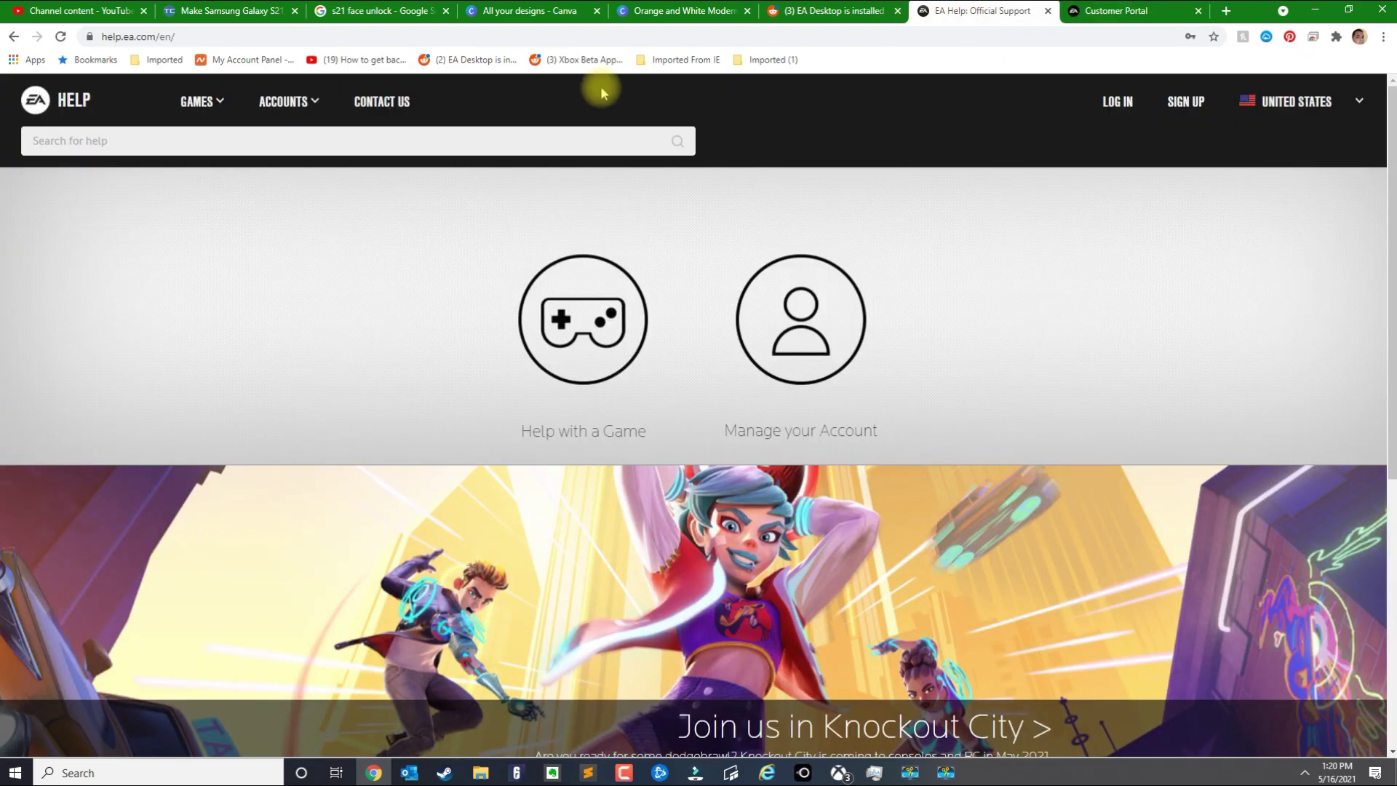
{"action": "left_click", "coordinate": [117, 37]}
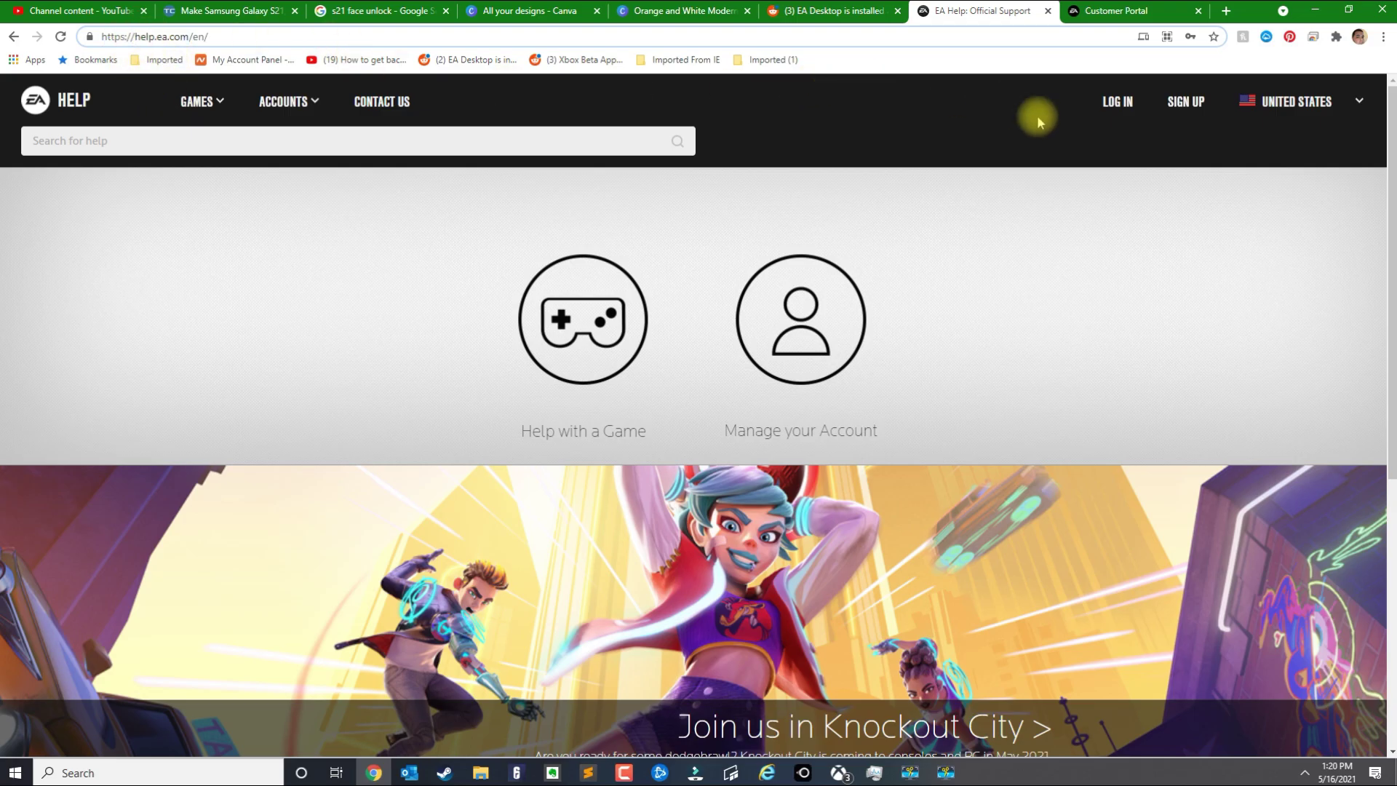
{"action": "left_click", "coordinate": [1114, 102]}
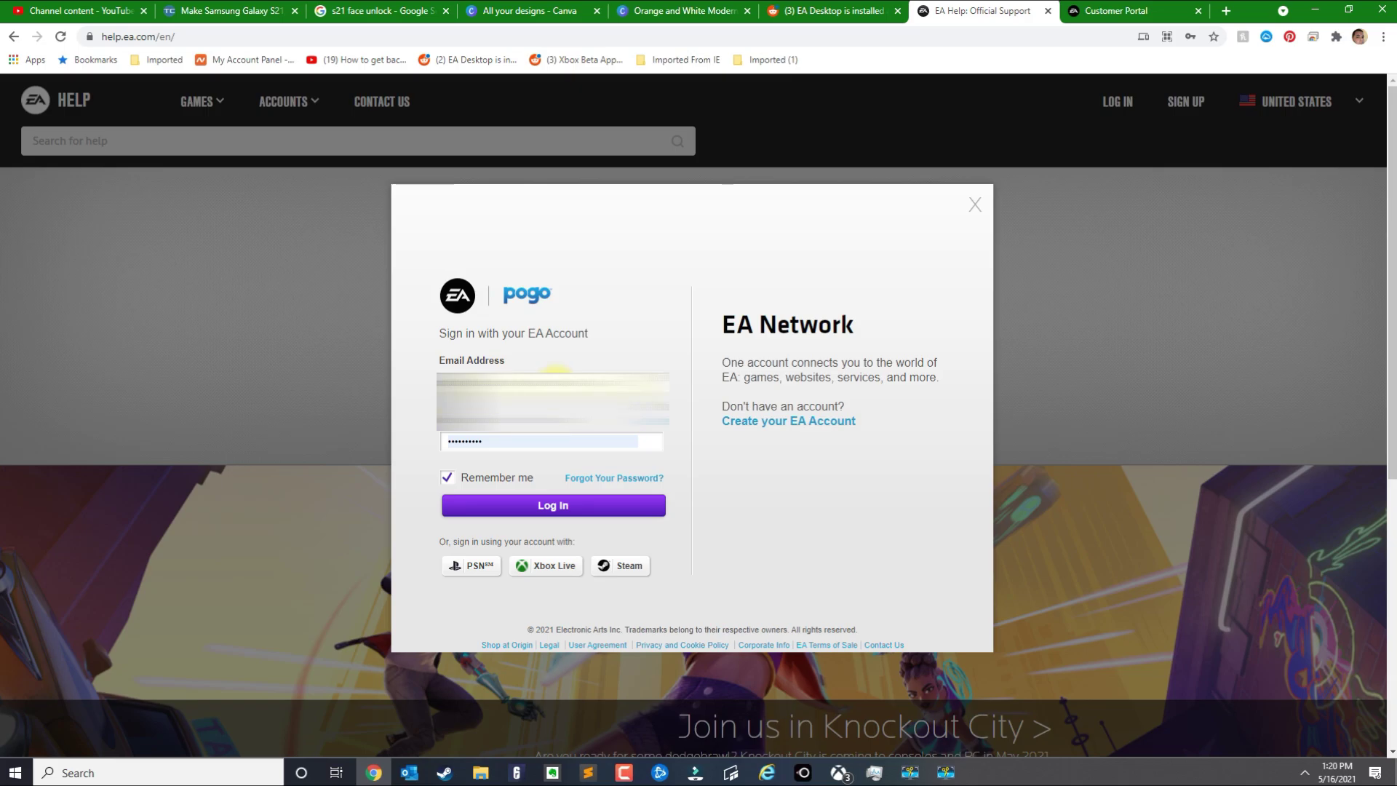
{"action": "left_click", "coordinate": [556, 370]}
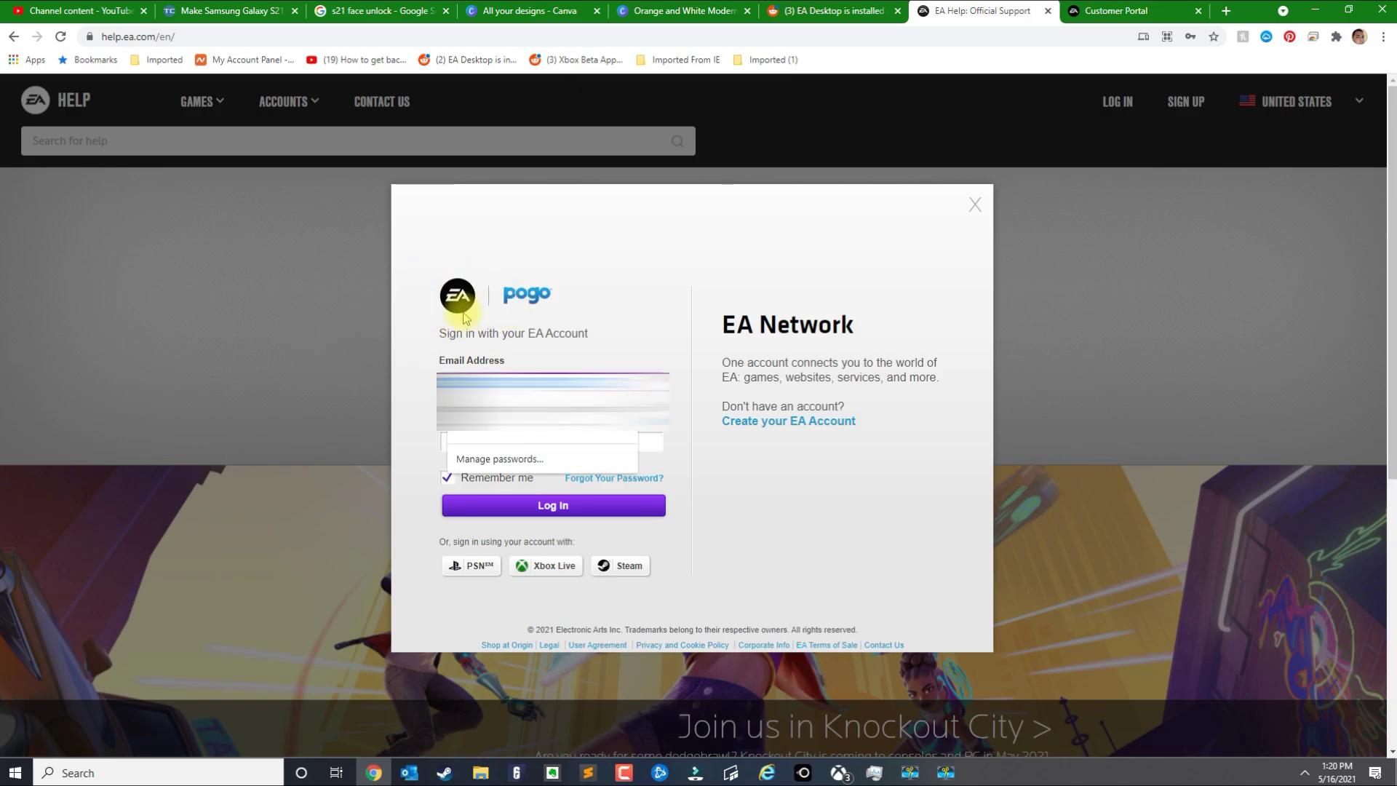
{"action": "key", "text": "Down"}
{"action": "key", "text": "Return"}
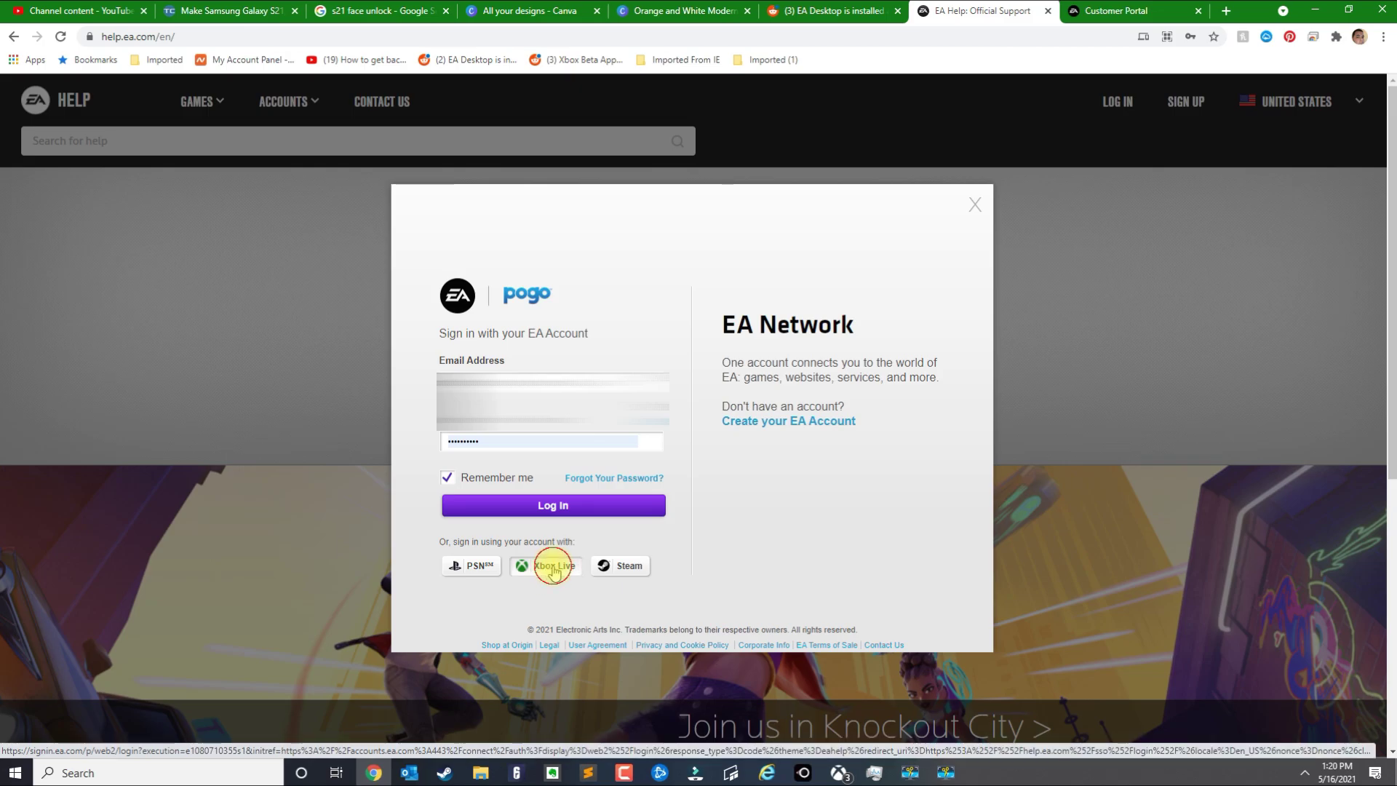
- Abandon the Xbox Live sign-in, closing both the Microsoft window and the EA sign-in dialog
{"action": "left_click", "coordinate": [553, 567]}
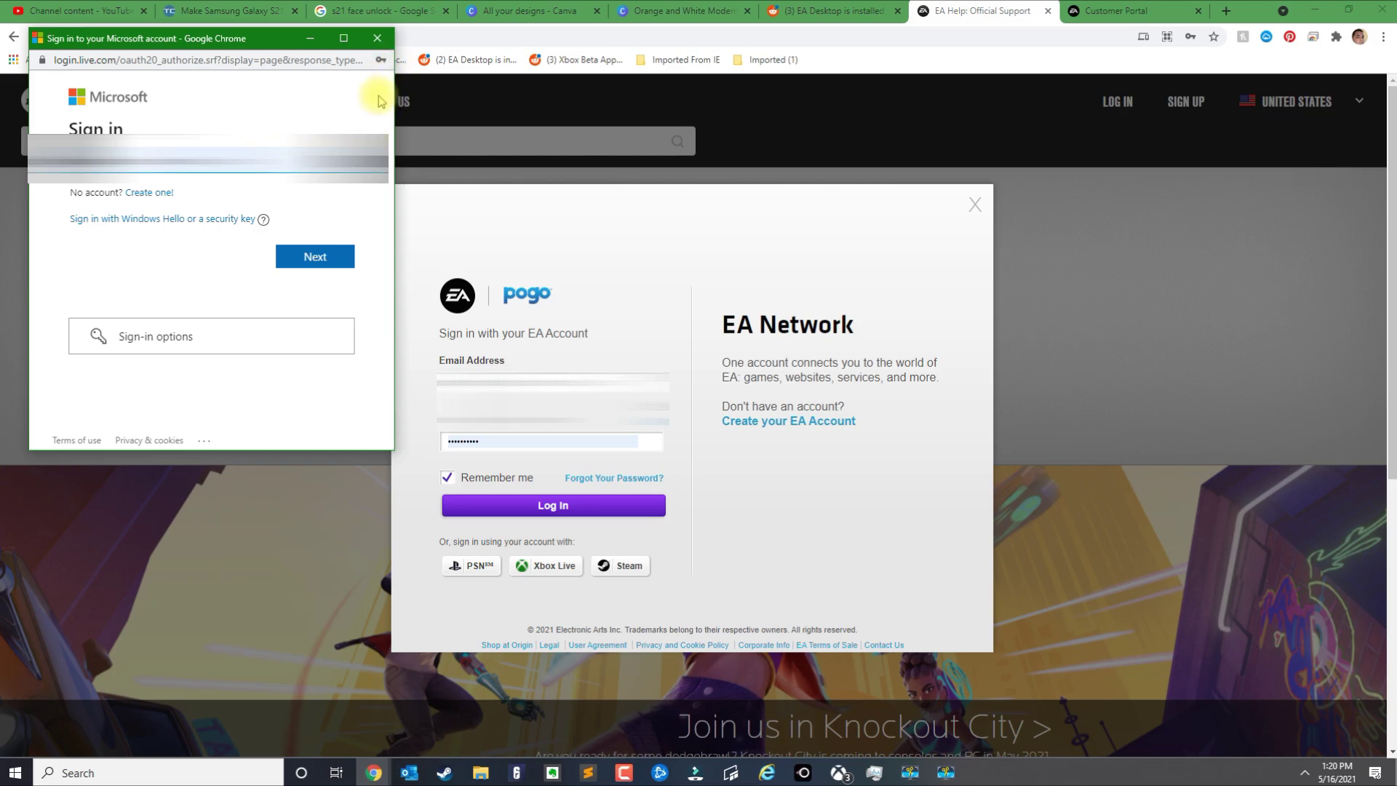
{"action": "left_click", "coordinate": [376, 39]}
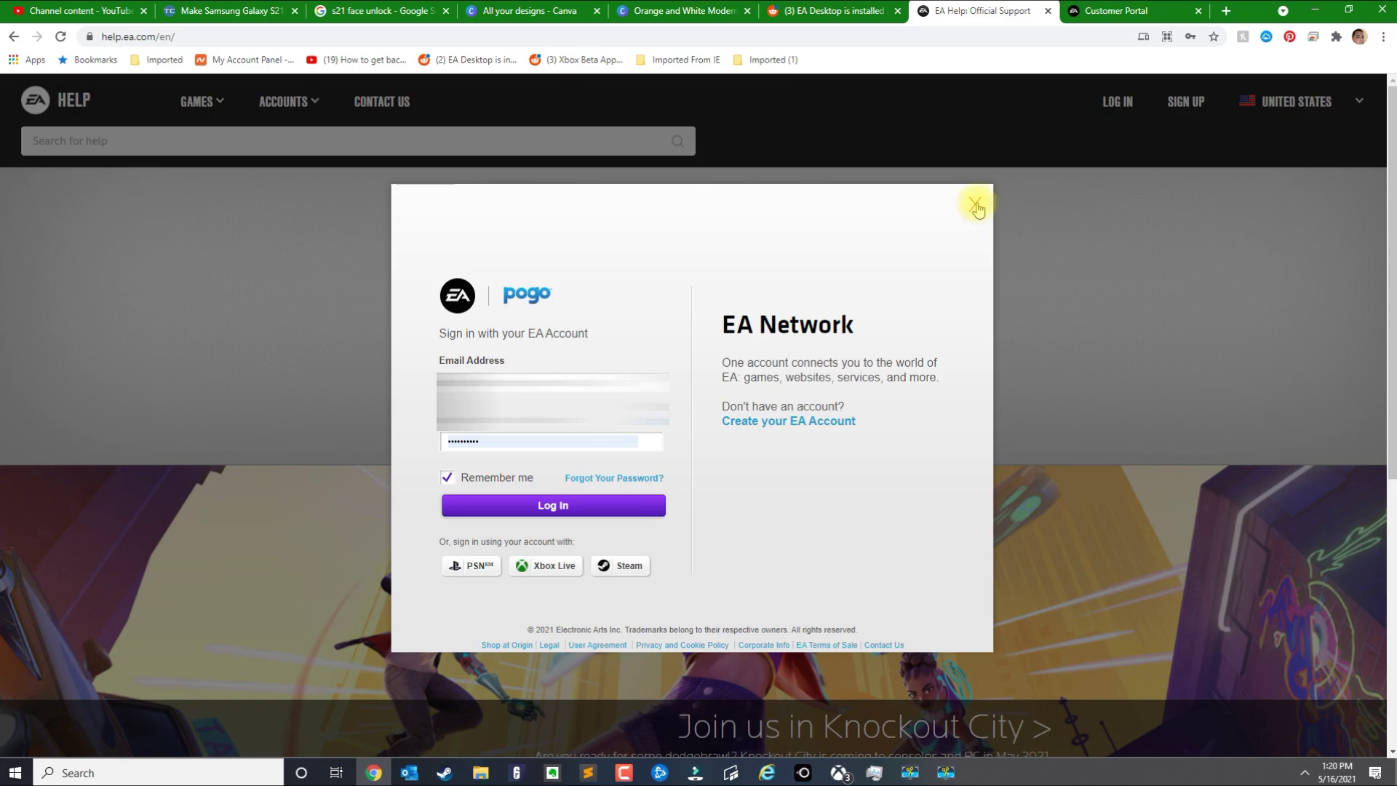
{"action": "left_click", "coordinate": [976, 206]}
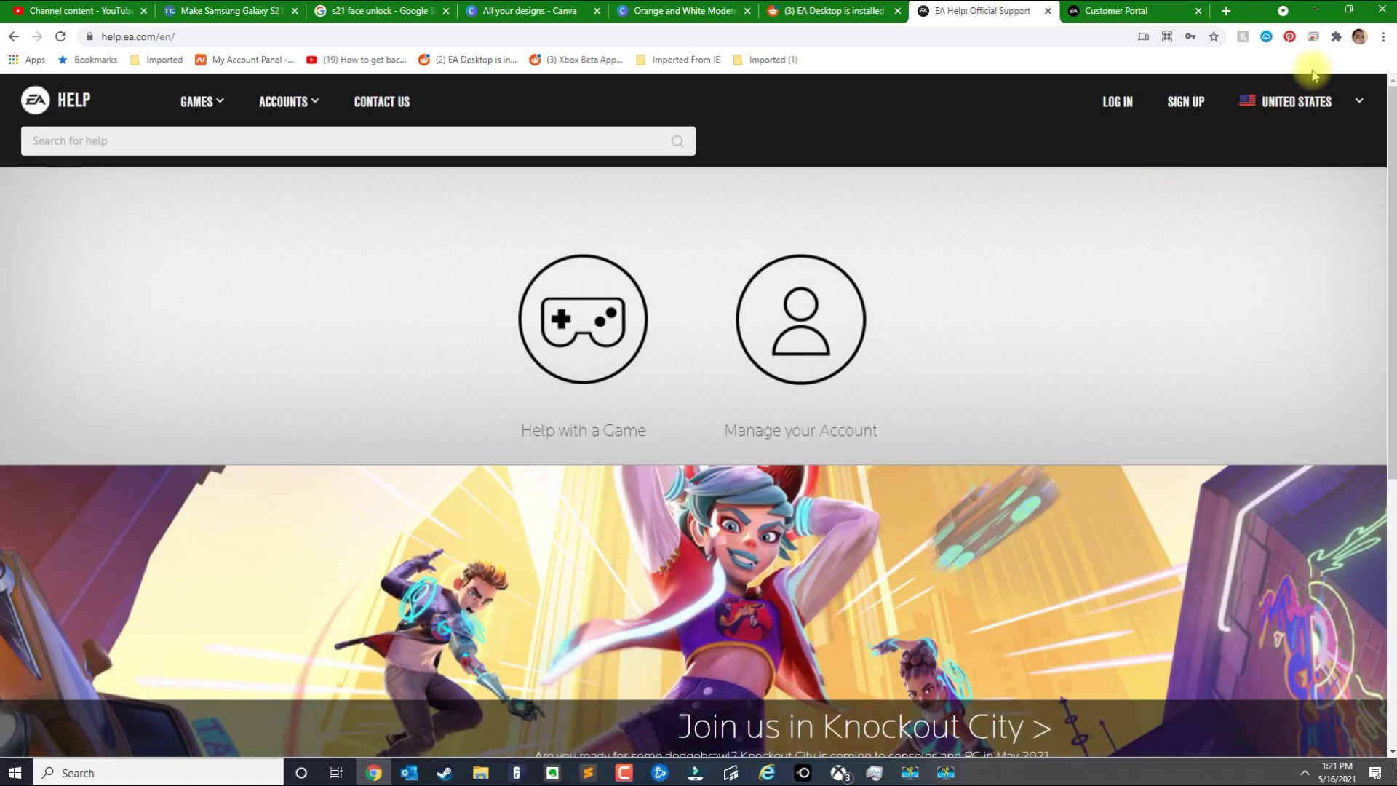
- Arrange Task Manager beside the Xbox app's Need for Speed Heat page preparing at 0%, then return to EA Help
{"action": "left_click", "coordinate": [1313, 11]}
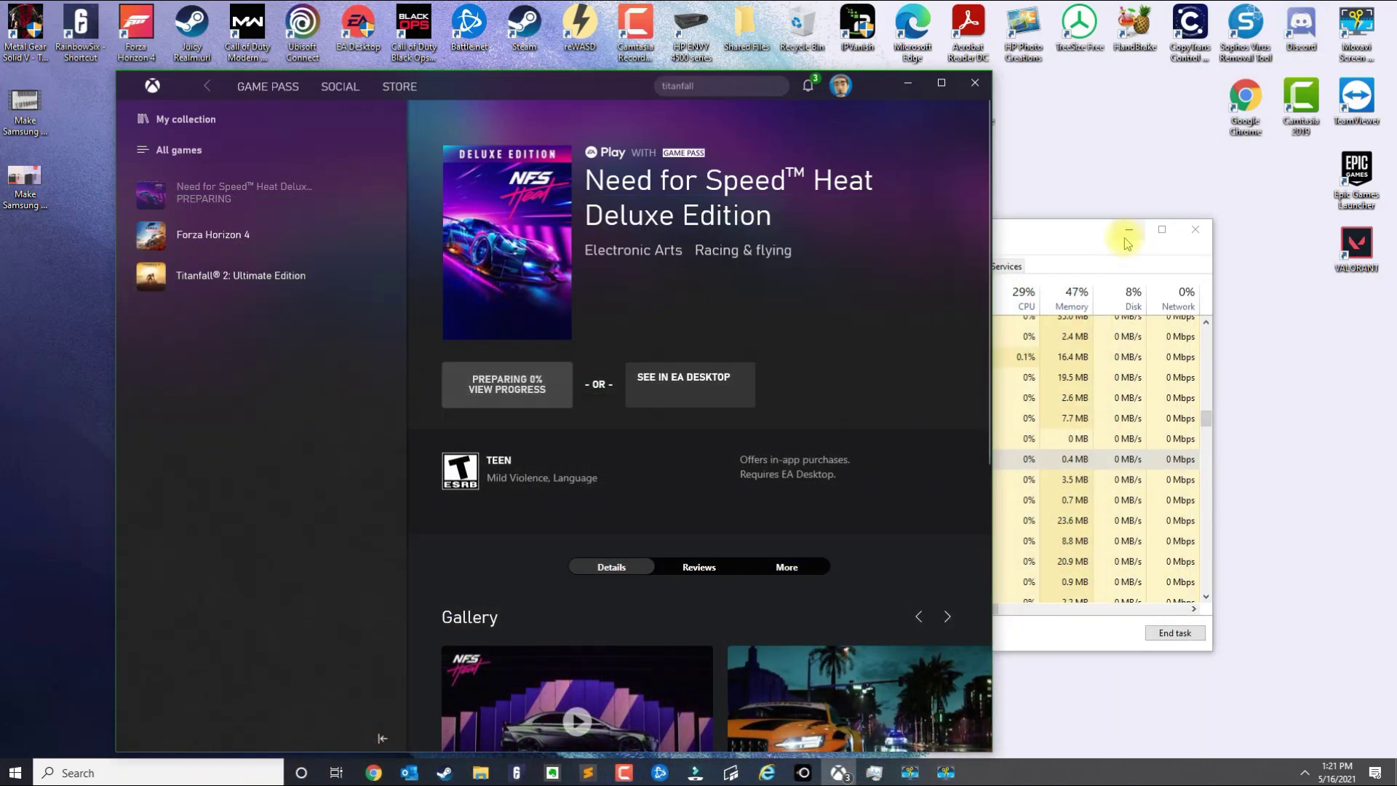
{"action": "left_click", "coordinate": [1066, 232]}
{"action": "left_click_drag", "start_coordinate": [1117, 227], "coordinate": [1245, 174]}
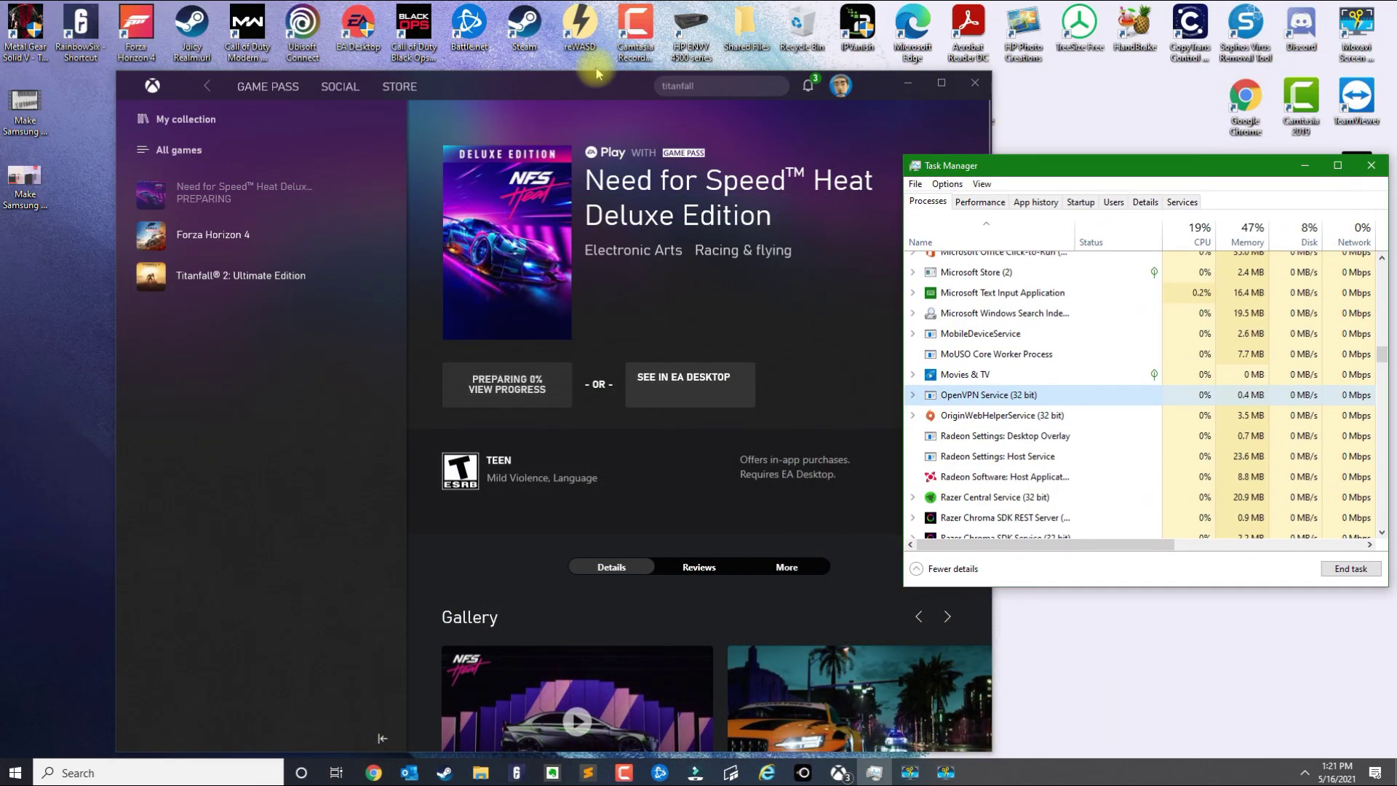
{"action": "left_click_drag", "start_coordinate": [561, 88], "coordinate": [451, 58]}
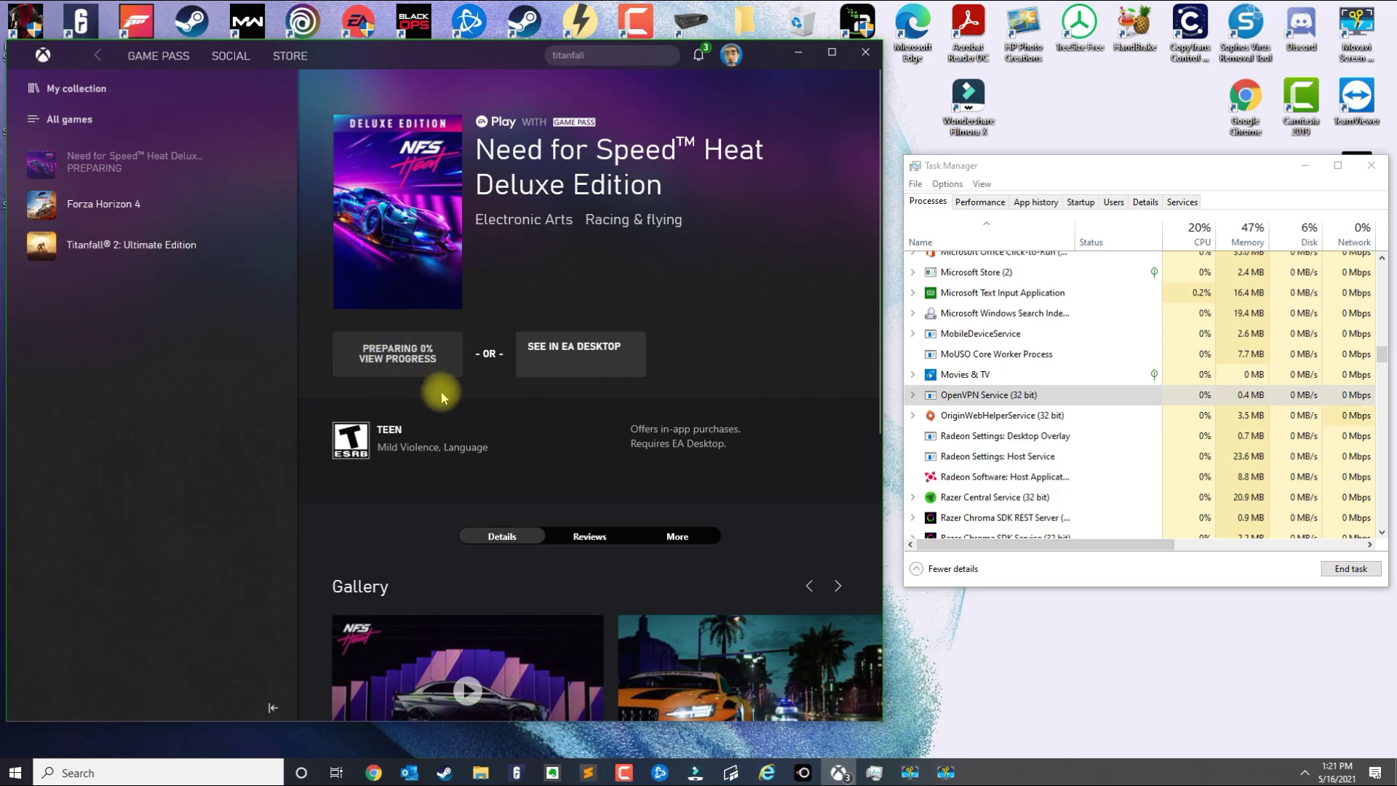
{"action": "left_click", "coordinate": [484, 148]}
{"action": "left_click_drag", "start_coordinate": [484, 148], "coordinate": [748, 183]}
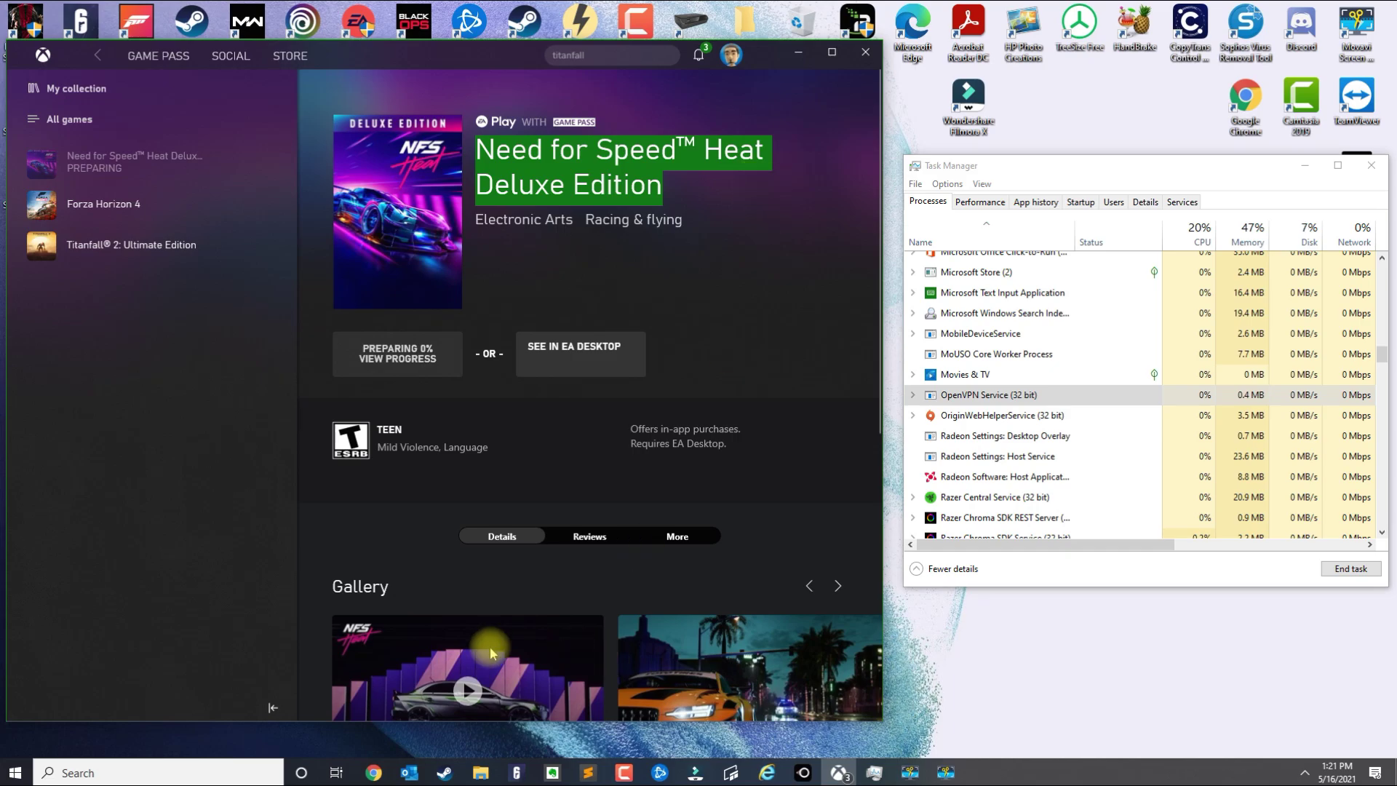
{"action": "left_click", "coordinate": [369, 773]}
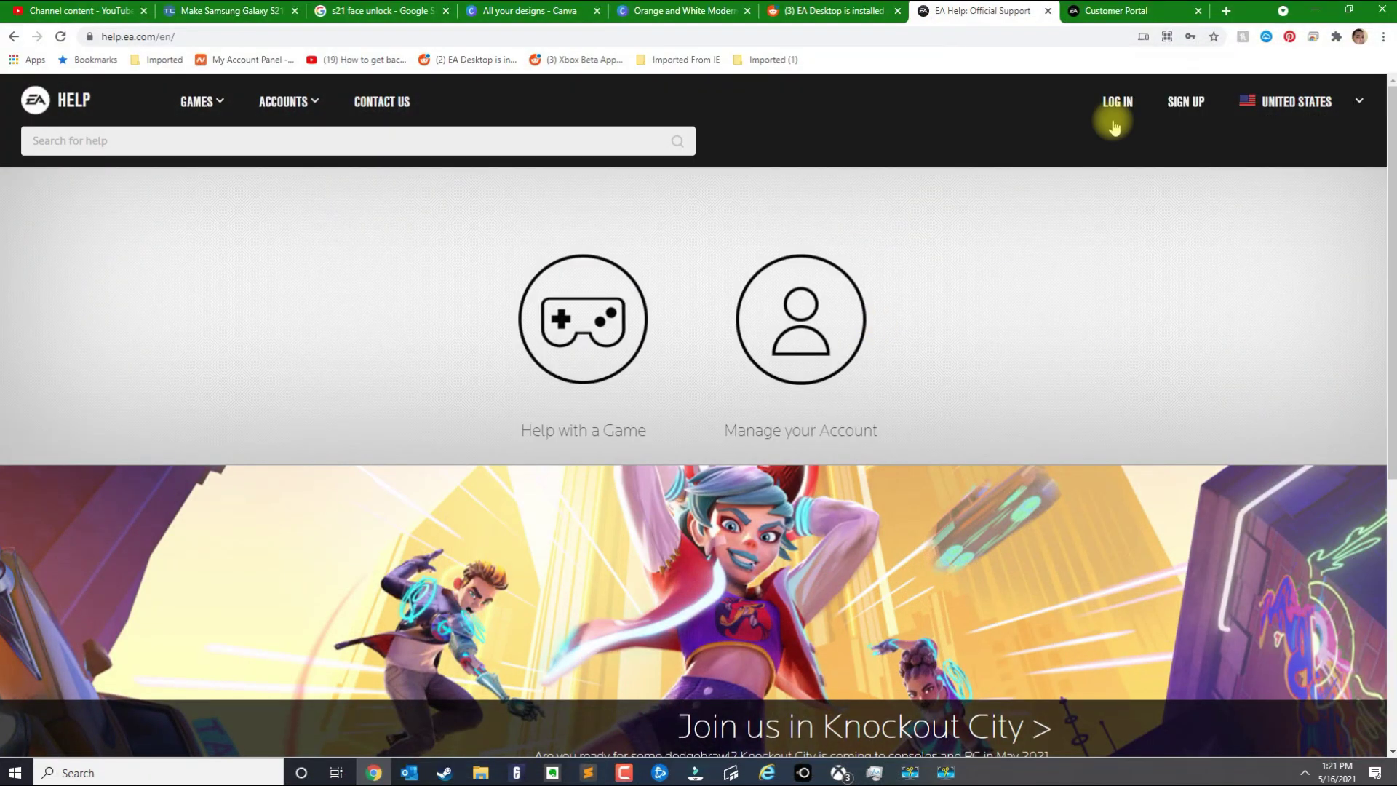
- Search 'ea desktop' in a new tab and download EADesktopInstaller.exe from the EA Desktop app page
{"action": "left_click", "coordinate": [1227, 11]}
{"action": "type", "text": "ea desktop"}
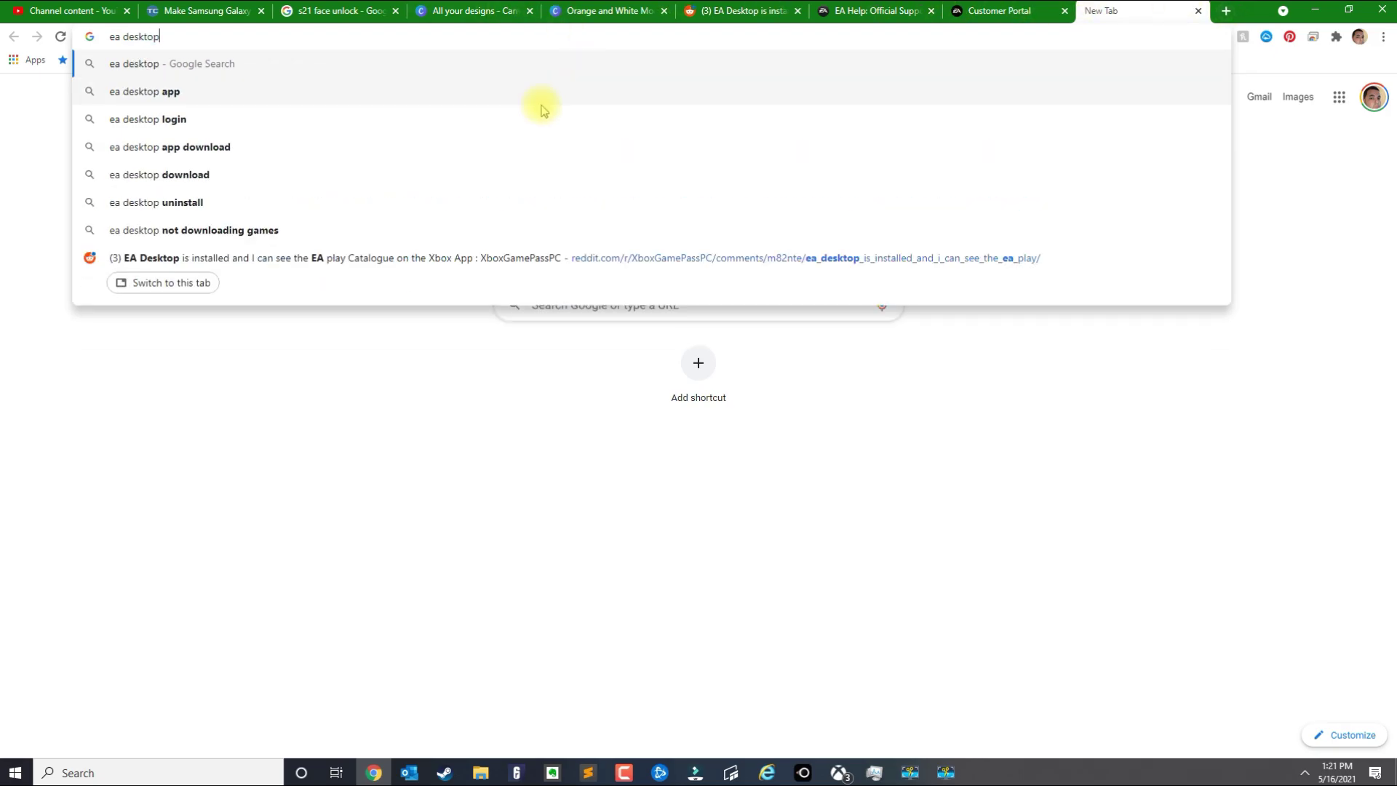
{"action": "left_click", "coordinate": [282, 96]}
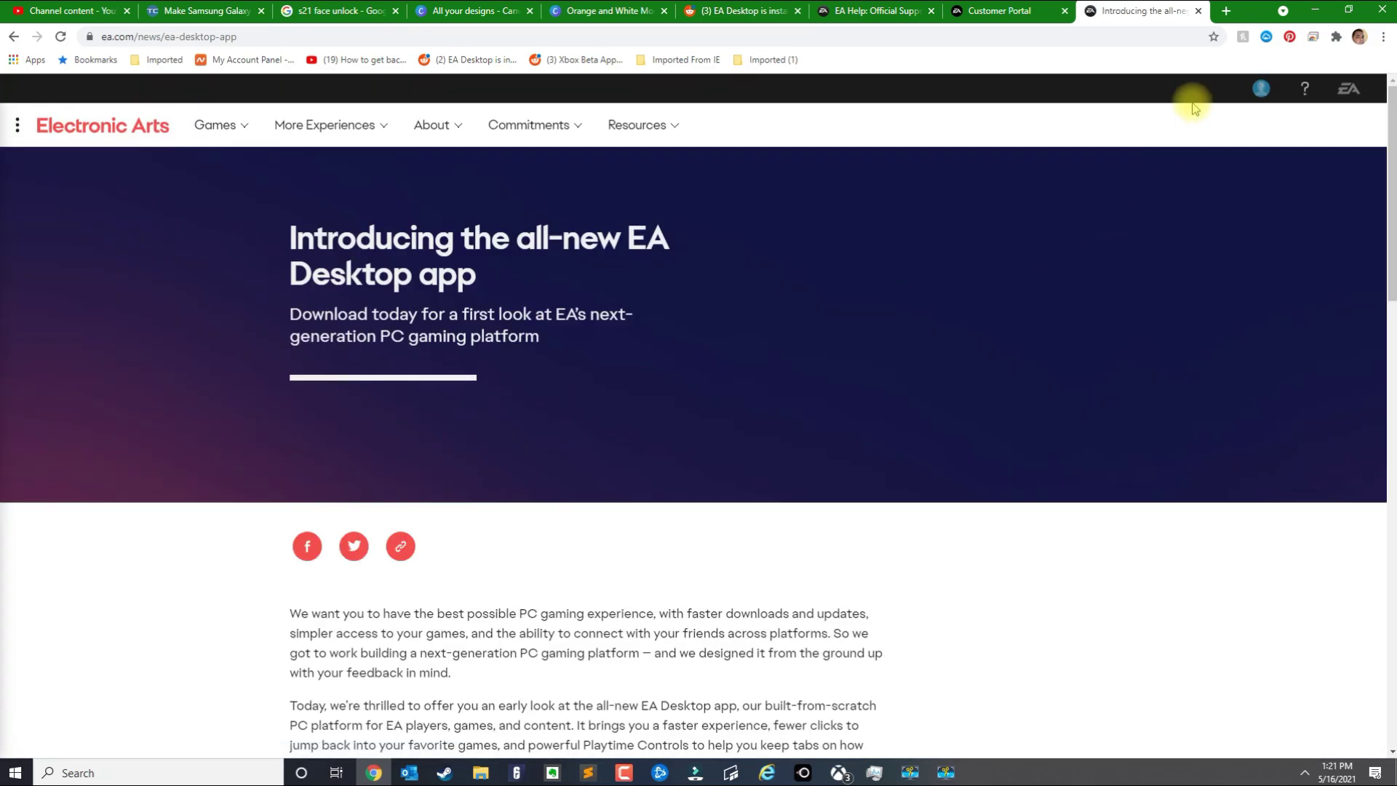
{"action": "scroll", "coordinate": [383, 352], "scroll_direction": "down", "scroll_amount": 8}
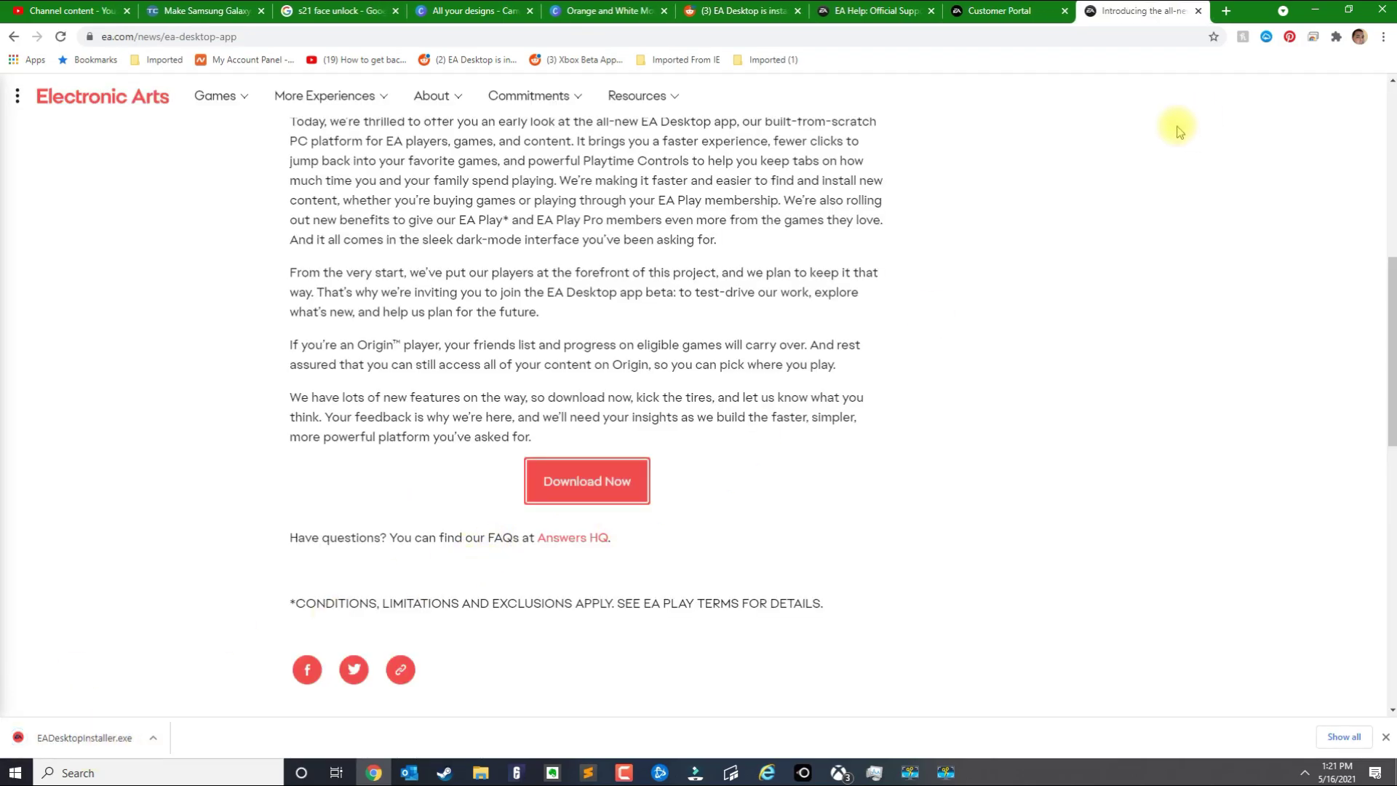
{"action": "left_click", "coordinate": [1323, 14]}
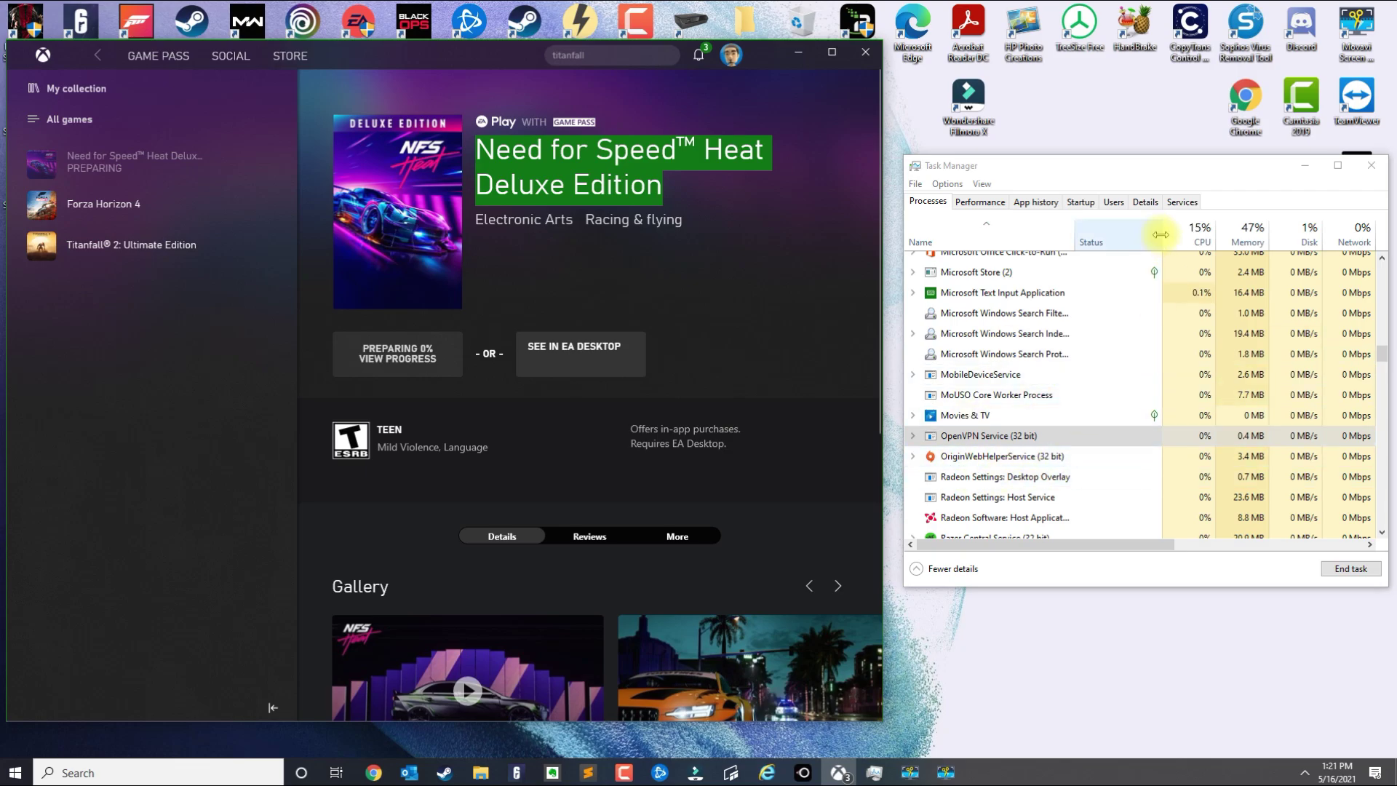
- Reopen Task Manager from the taskbar and position it beside the Xbox app
{"action": "left_click", "coordinate": [1371, 166]}
{"action": "right_click", "coordinate": [1037, 773]}
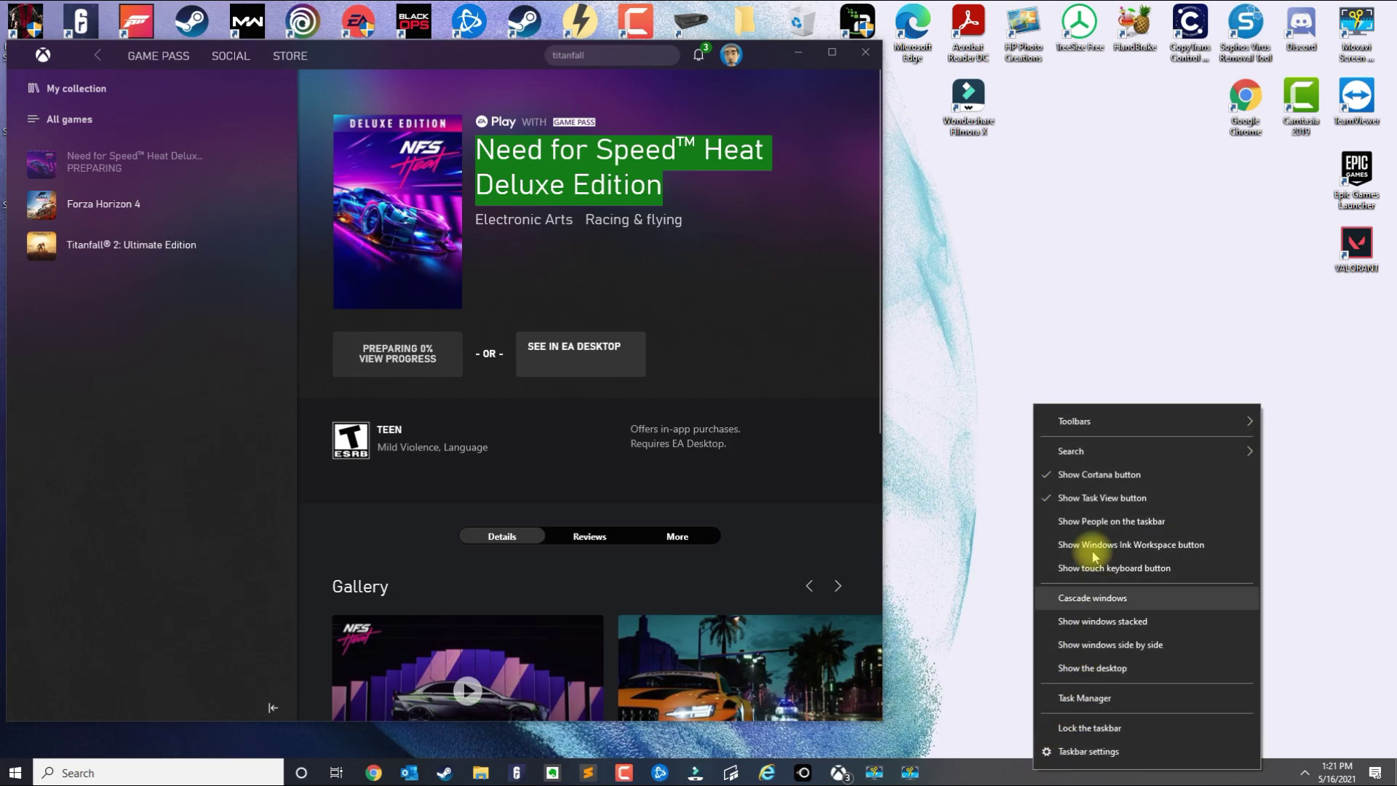
{"action": "left_click", "coordinate": [1095, 698]}
{"action": "left_click_drag", "start_coordinate": [1075, 172], "coordinate": [1075, 141]}
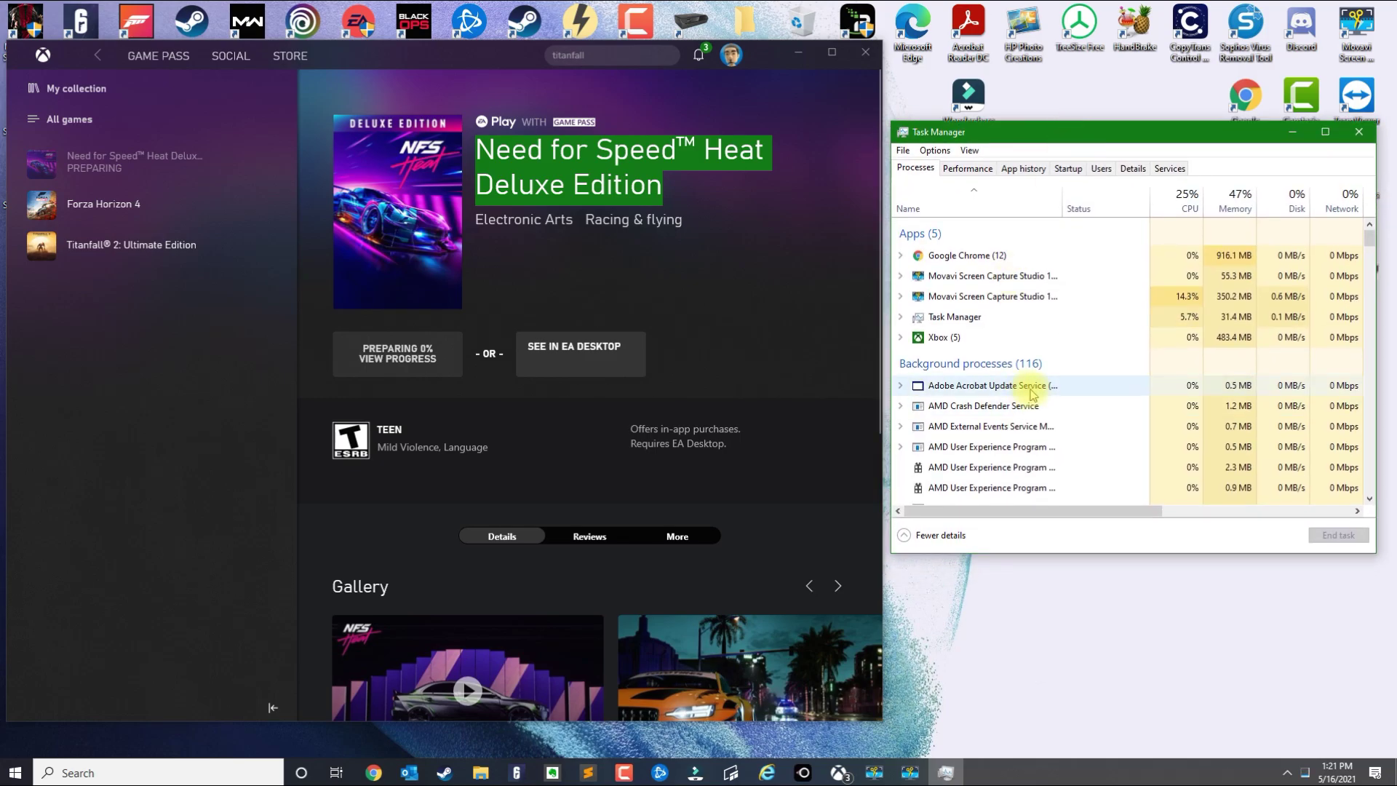
{"action": "scroll", "coordinate": [974, 378], "scroll_direction": "down", "scroll_amount": 3}
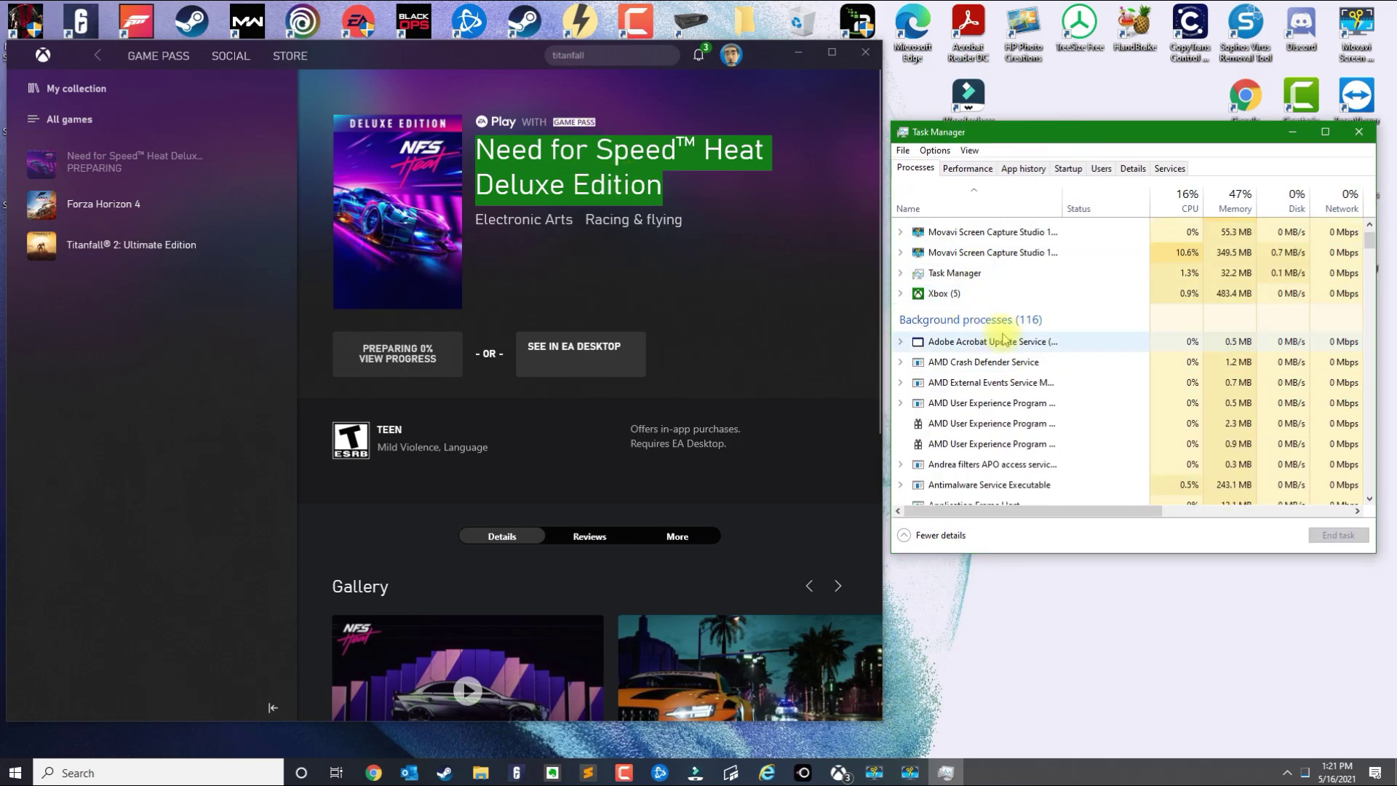
{"action": "scroll", "coordinate": [974, 394], "scroll_direction": "down", "scroll_amount": 3}
- Find the OriginWebHelperService (32 bit) process and end it
{"action": "left_click", "coordinate": [975, 383]}
{"action": "key", "text": "o"}
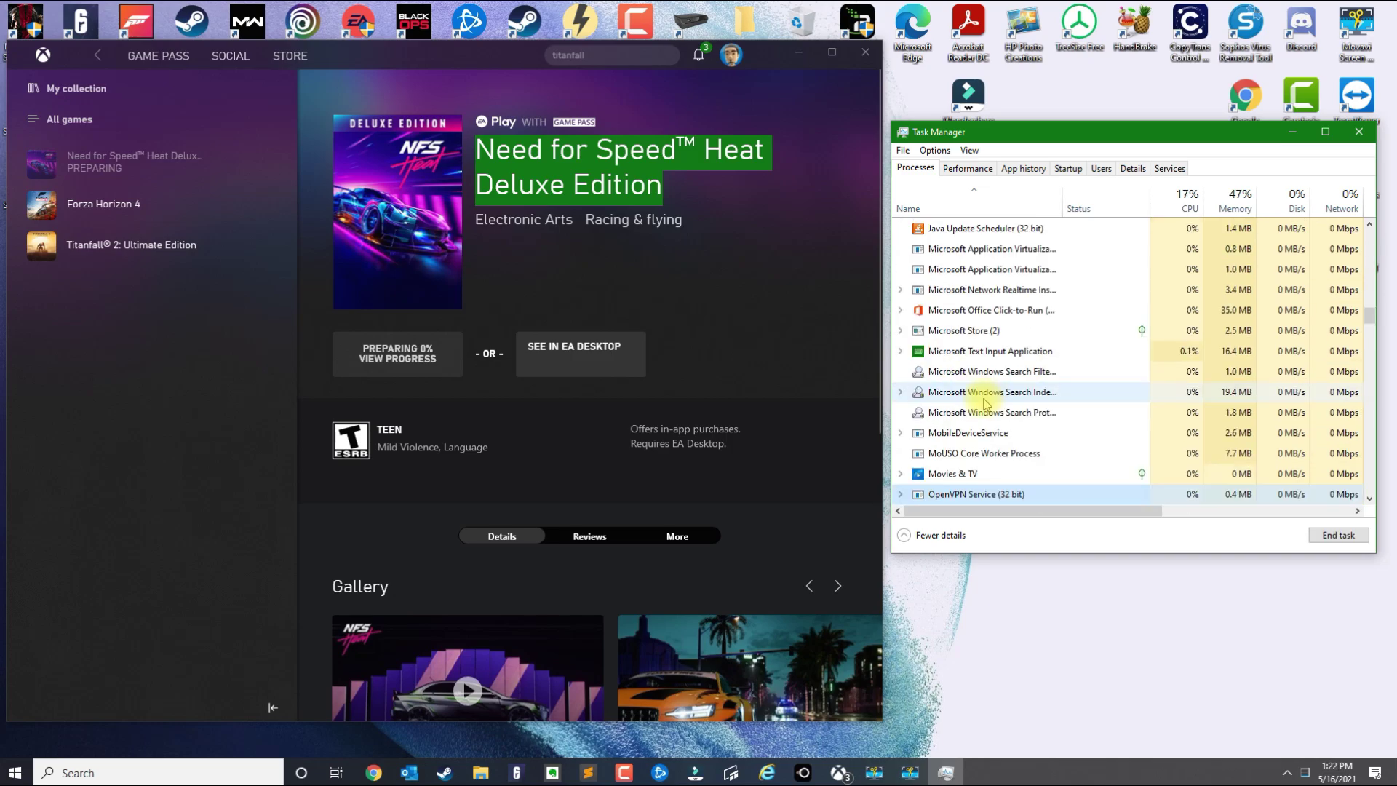
{"action": "scroll", "coordinate": [999, 399], "scroll_direction": "down", "scroll_amount": 1}
{"action": "left_click", "coordinate": [1000, 474]}
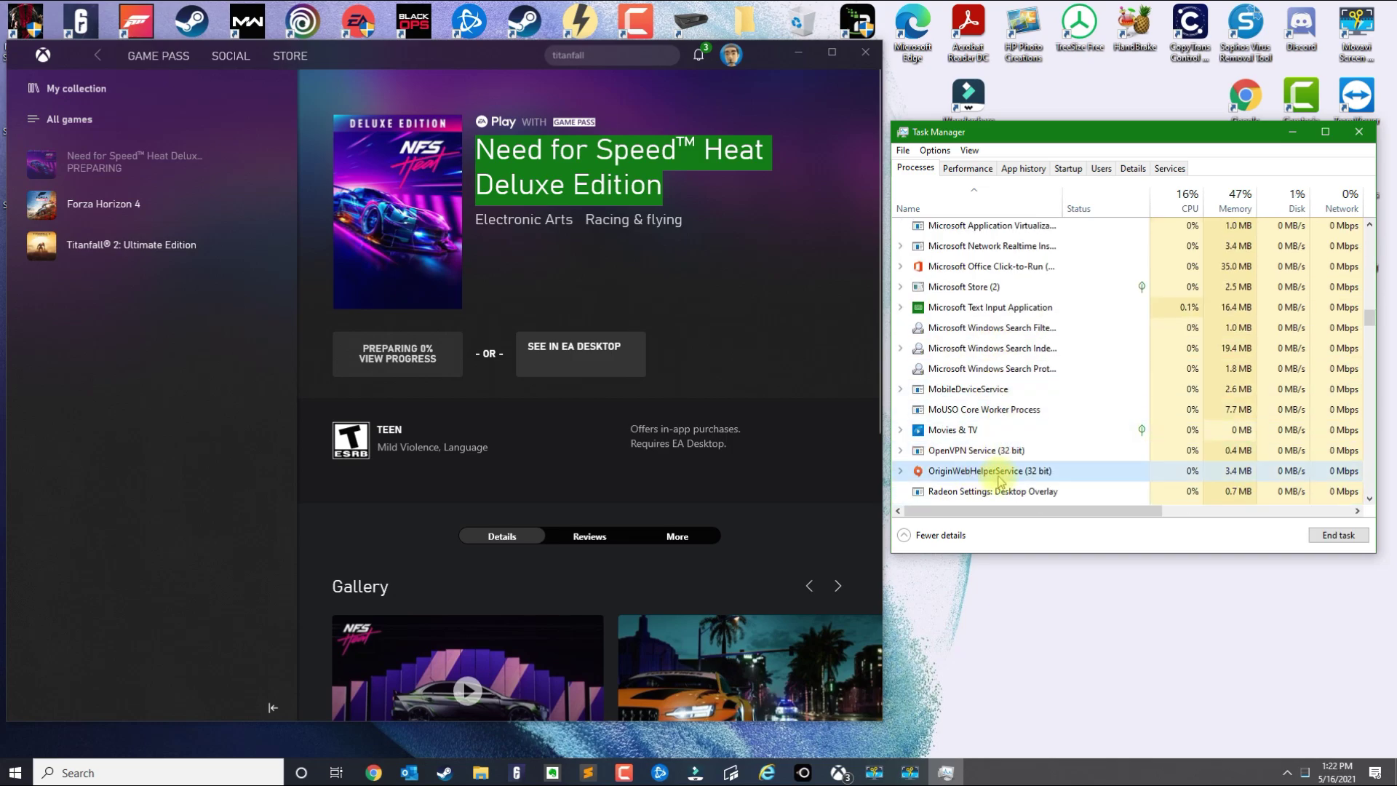
{"action": "left_click", "coordinate": [968, 308]}
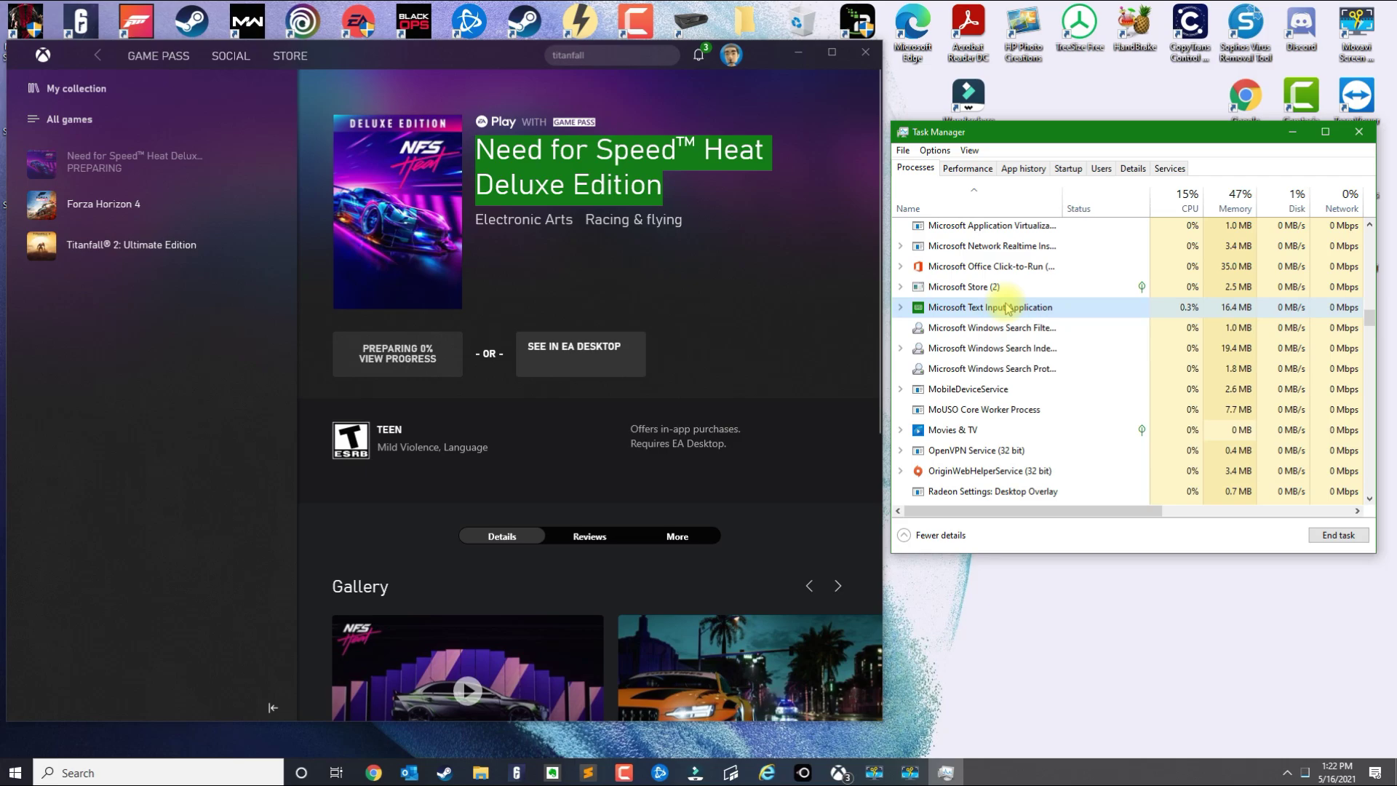
{"action": "left_click", "coordinate": [950, 471]}
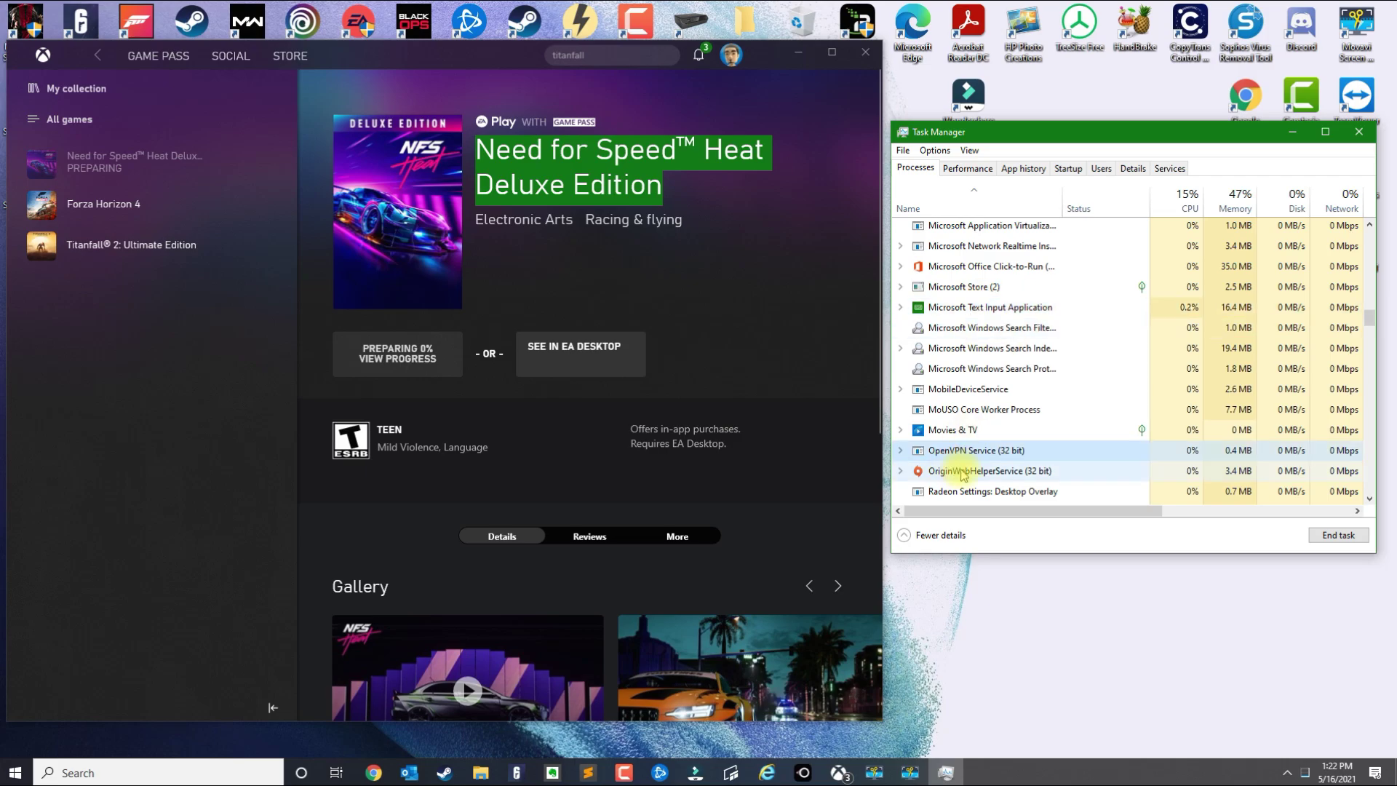
{"action": "scroll", "coordinate": [1001, 432], "scroll_direction": "down", "scroll_amount": 1}
{"action": "scroll", "coordinate": [1000, 433], "scroll_direction": "down", "scroll_amount": 1}
{"action": "left_click", "coordinate": [1339, 535]}
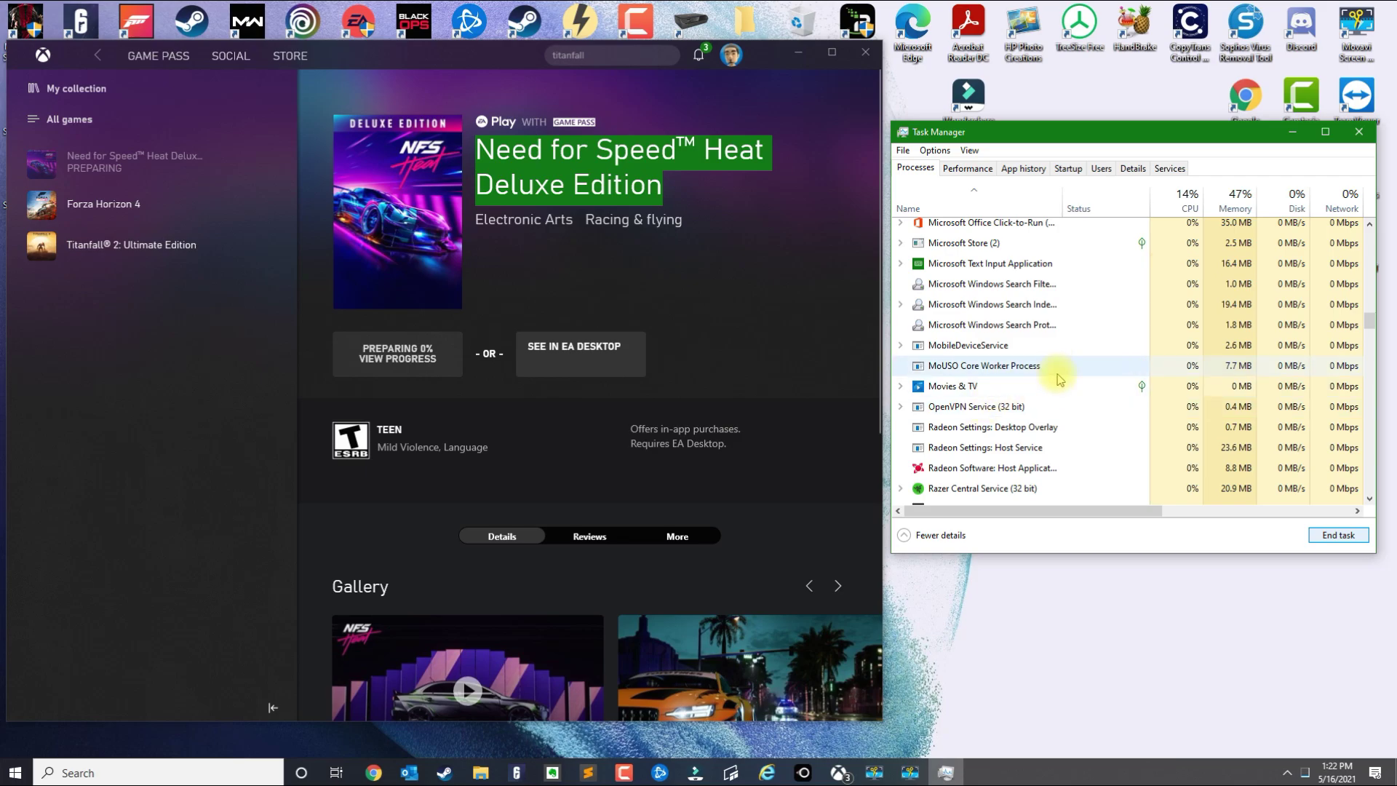
{"action": "scroll", "coordinate": [1052, 368], "scroll_direction": "up", "scroll_amount": 10}
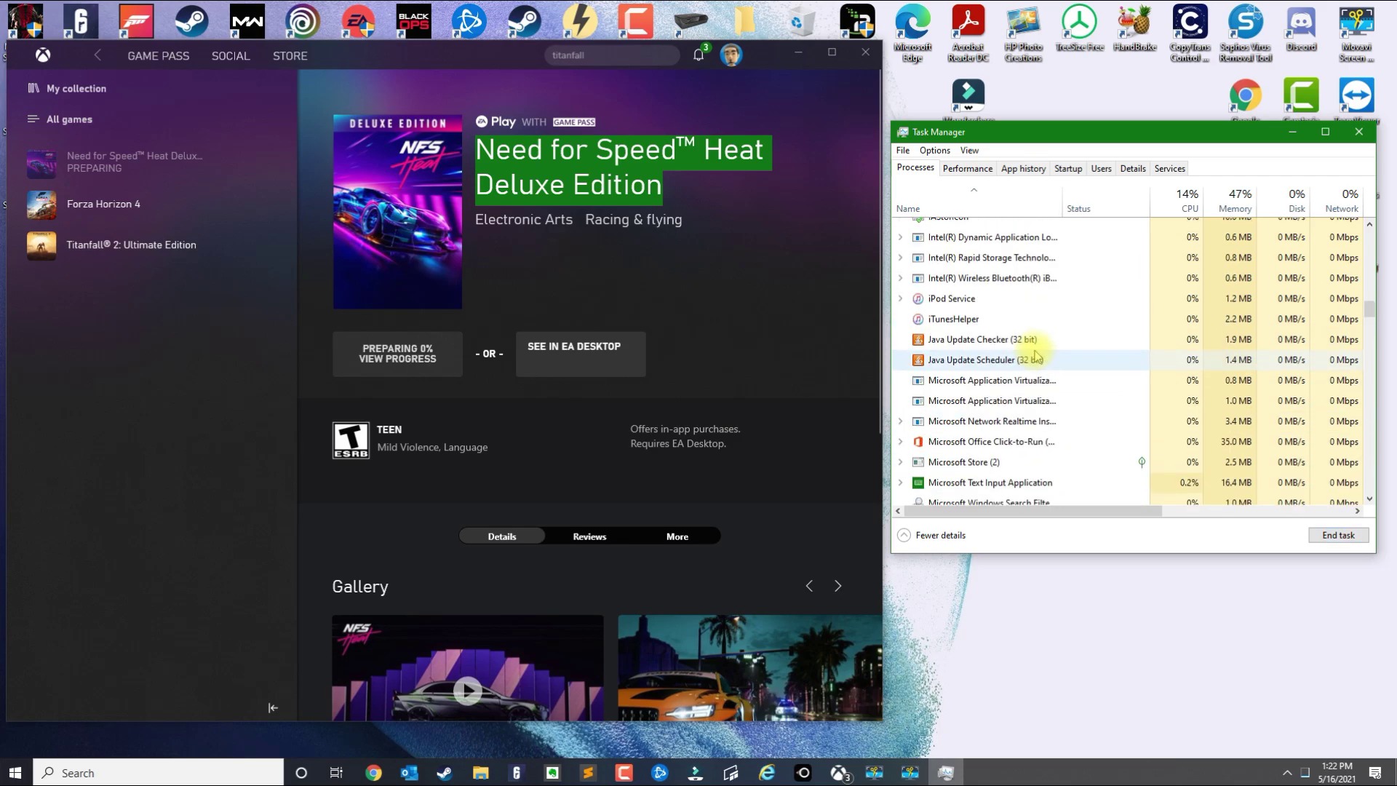
{"action": "scroll", "coordinate": [1042, 347], "scroll_direction": "up", "scroll_amount": 10}
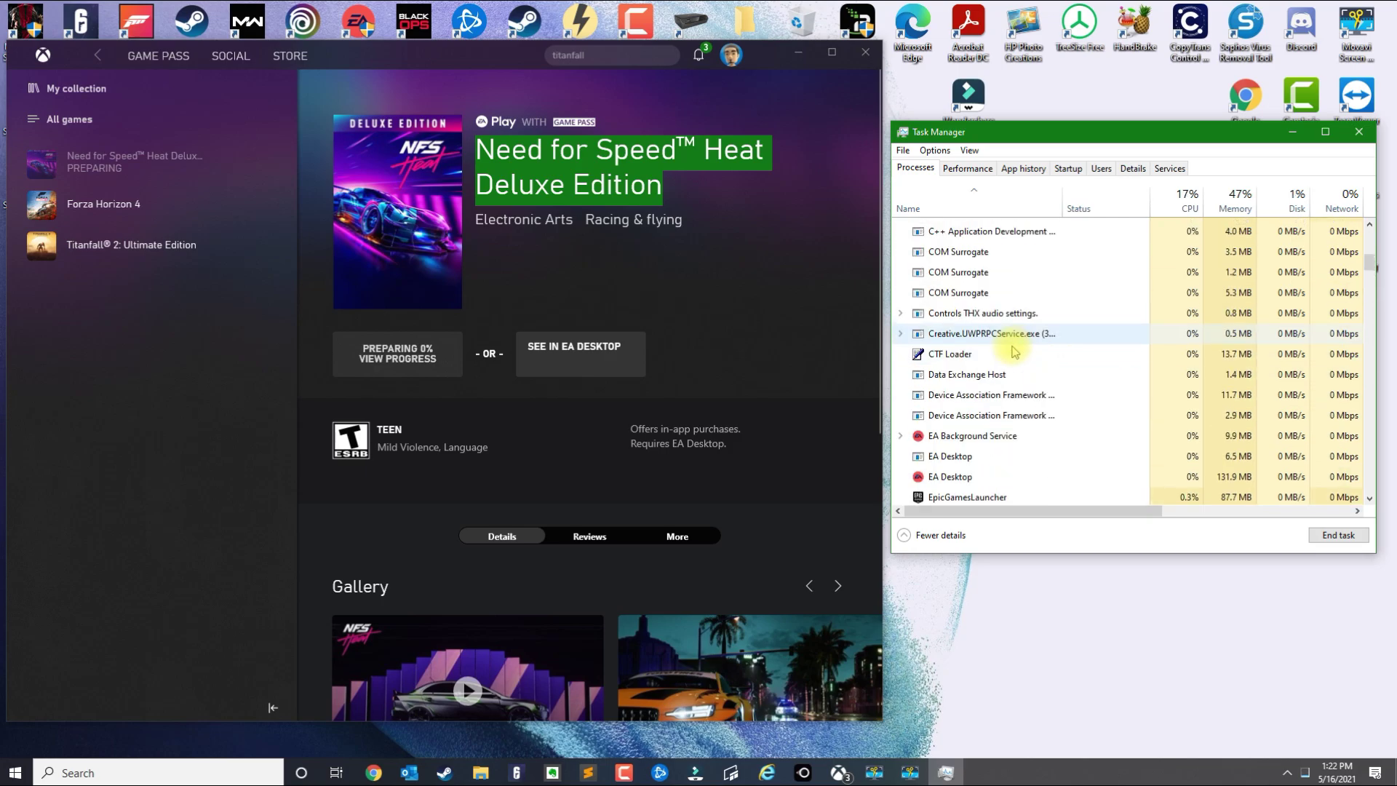
{"action": "scroll", "coordinate": [984, 390], "scroll_direction": "down", "scroll_amount": 1}
- Exit EA Desktop from its notification-area icon after locating its processes in Task Manager
{"action": "left_click", "coordinate": [969, 372]}
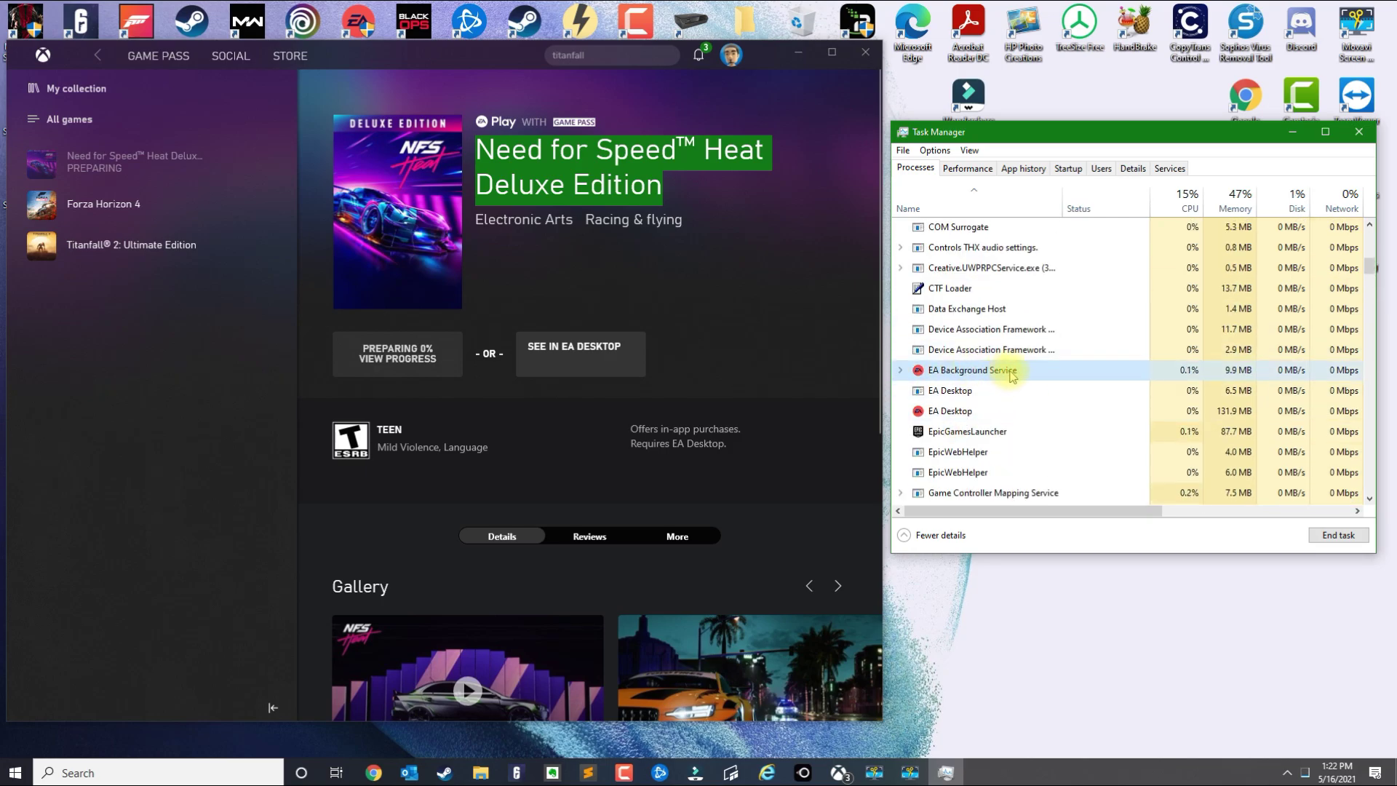
{"action": "left_click", "coordinate": [977, 411]}
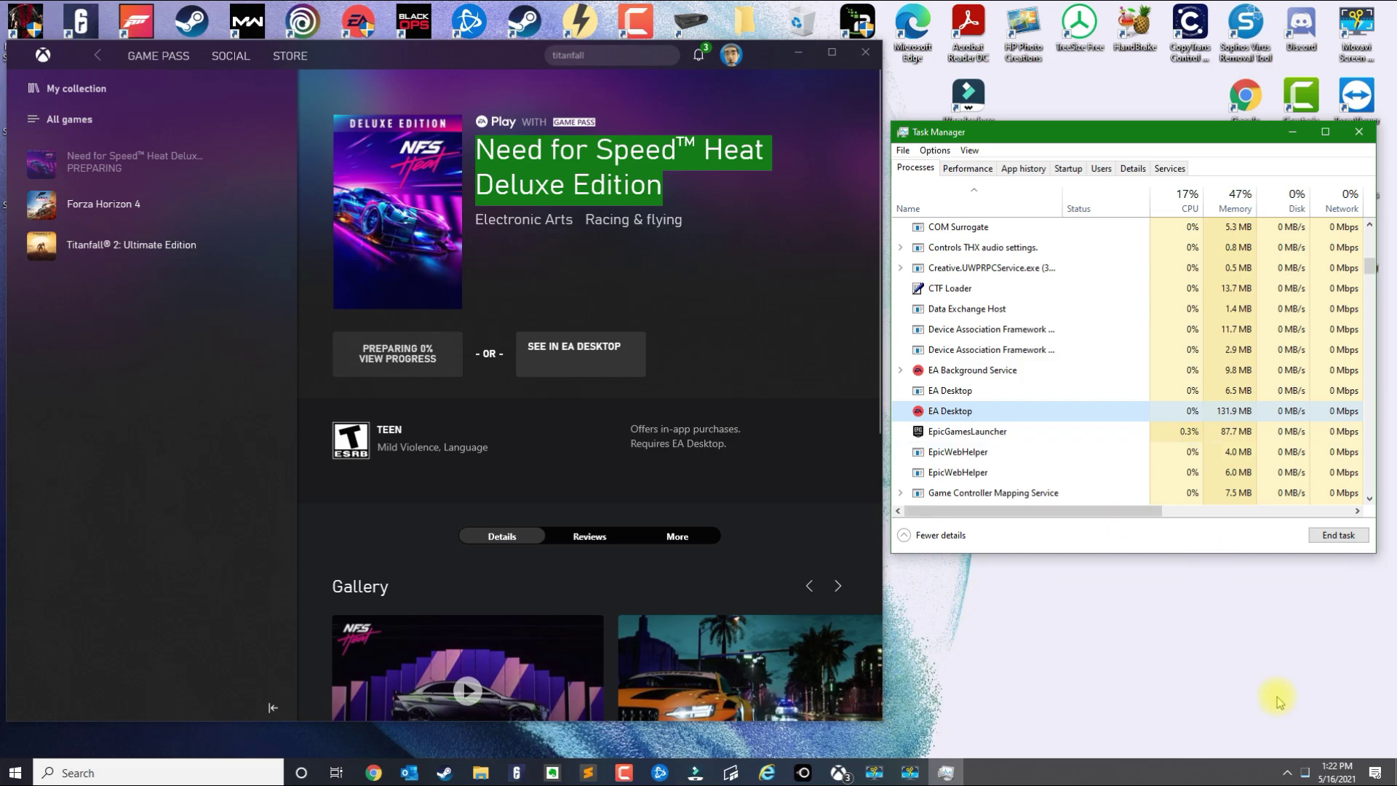
{"action": "left_click", "coordinate": [1288, 773]}
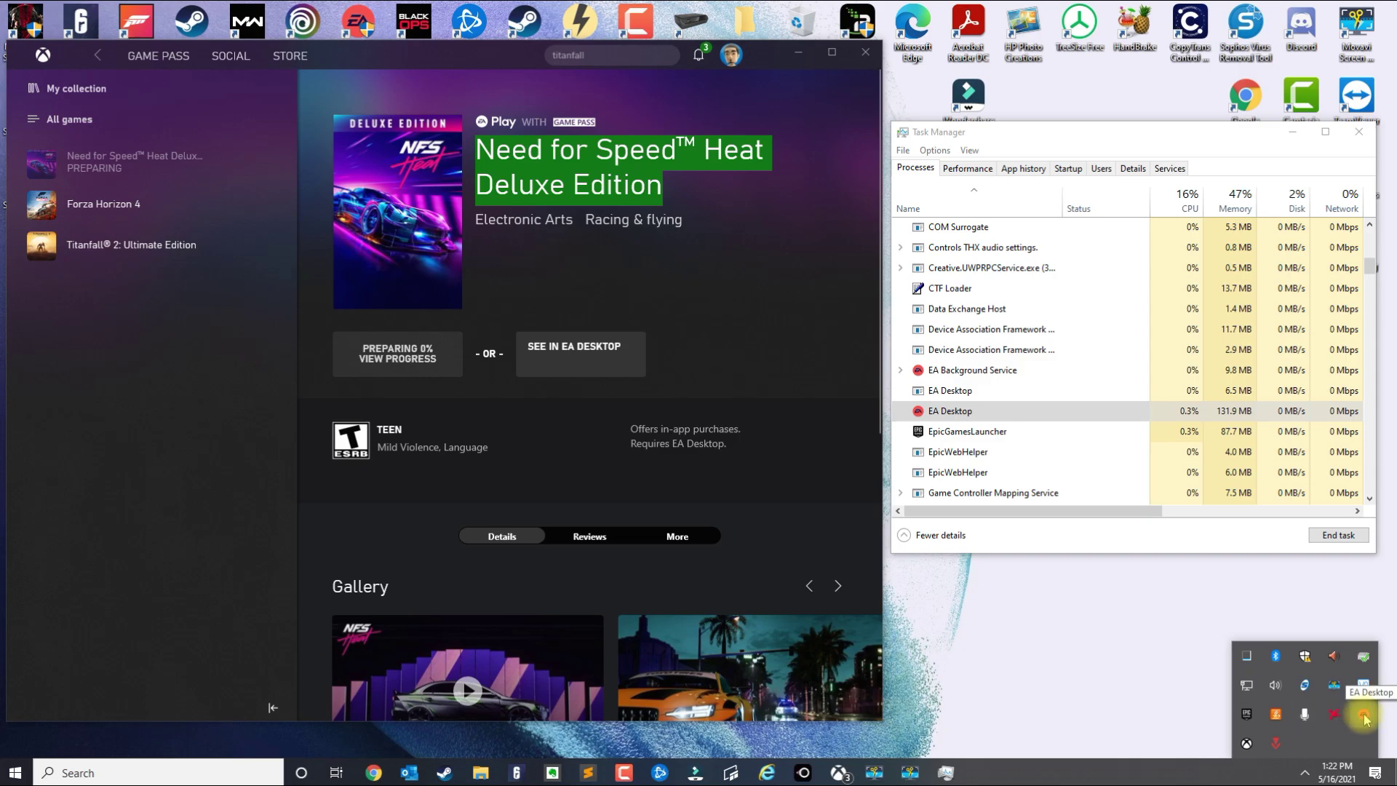
{"action": "right_click", "coordinate": [1364, 716]}
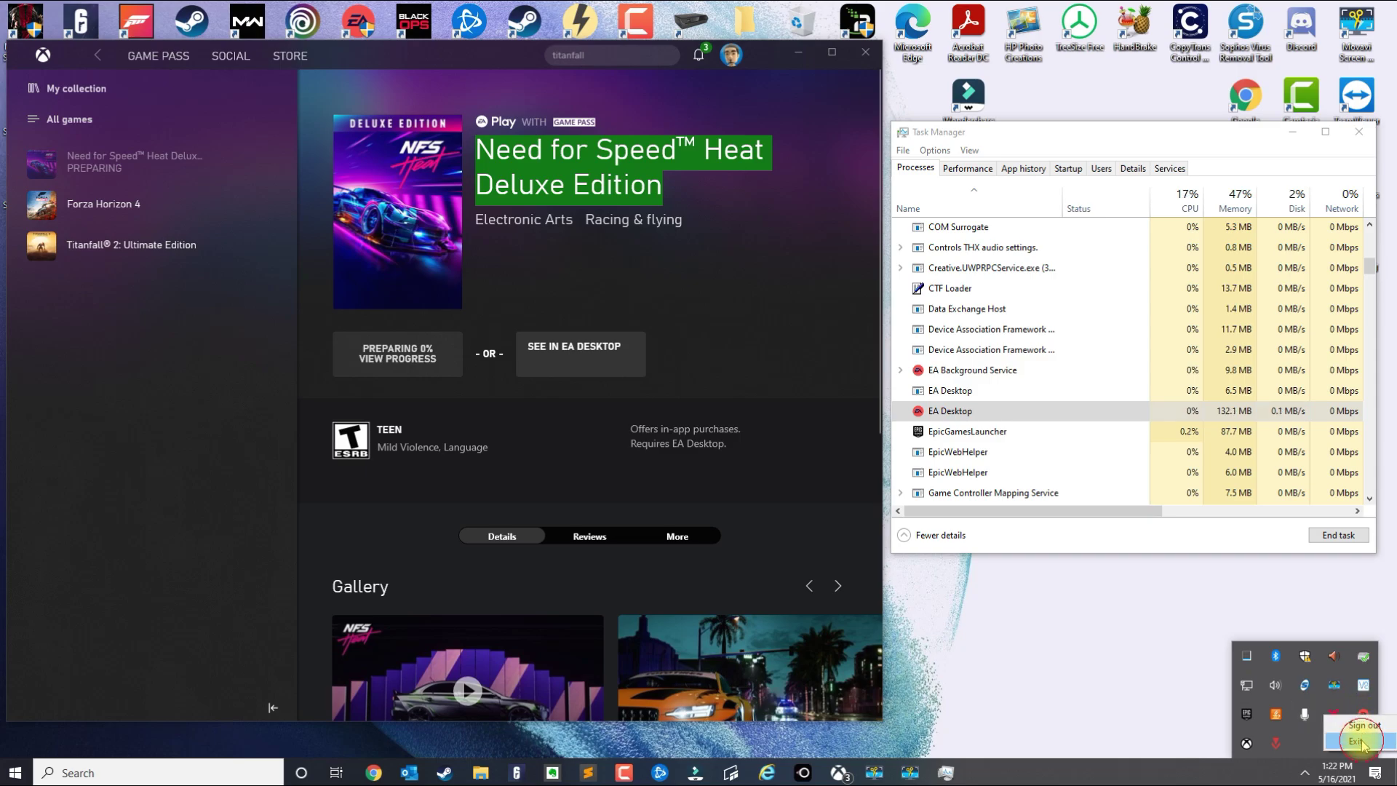
{"action": "left_click", "coordinate": [1358, 741]}
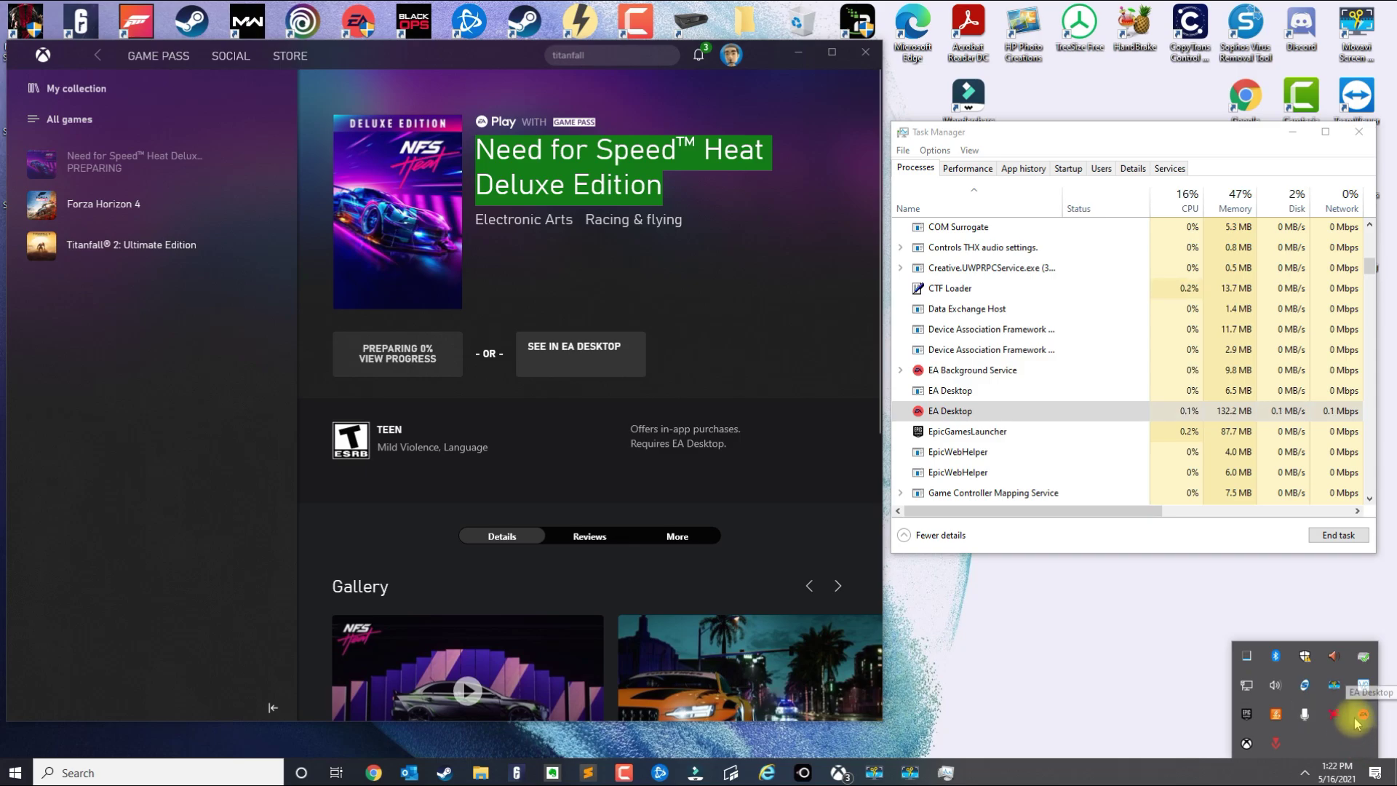
- Confirm in Task Manager that only EA Background Service remains, then return to the Xbox app
{"action": "left_click", "coordinate": [1073, 547]}
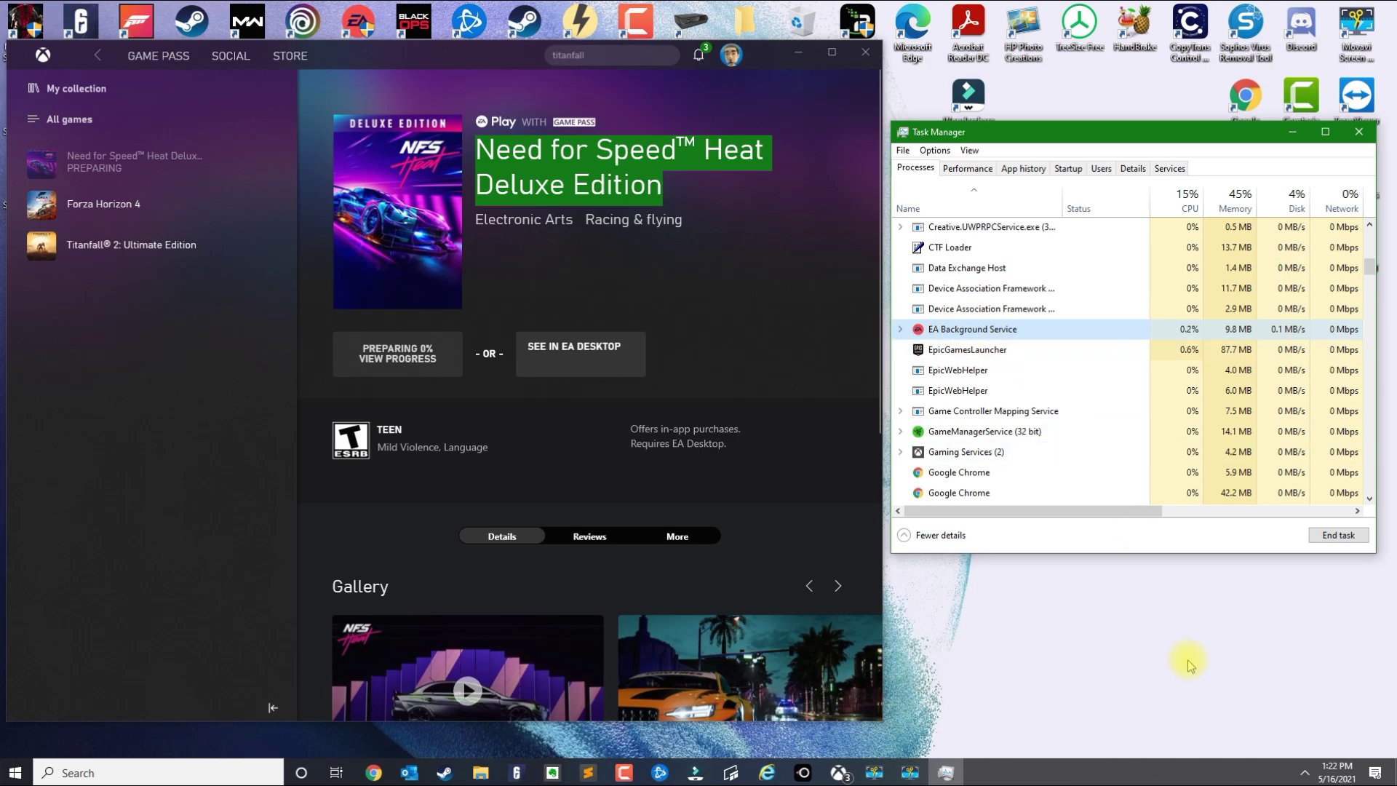
{"action": "scroll", "coordinate": [967, 399], "scroll_direction": "down", "scroll_amount": 3}
{"action": "scroll", "coordinate": [964, 444], "scroll_direction": "up", "scroll_amount": 2}
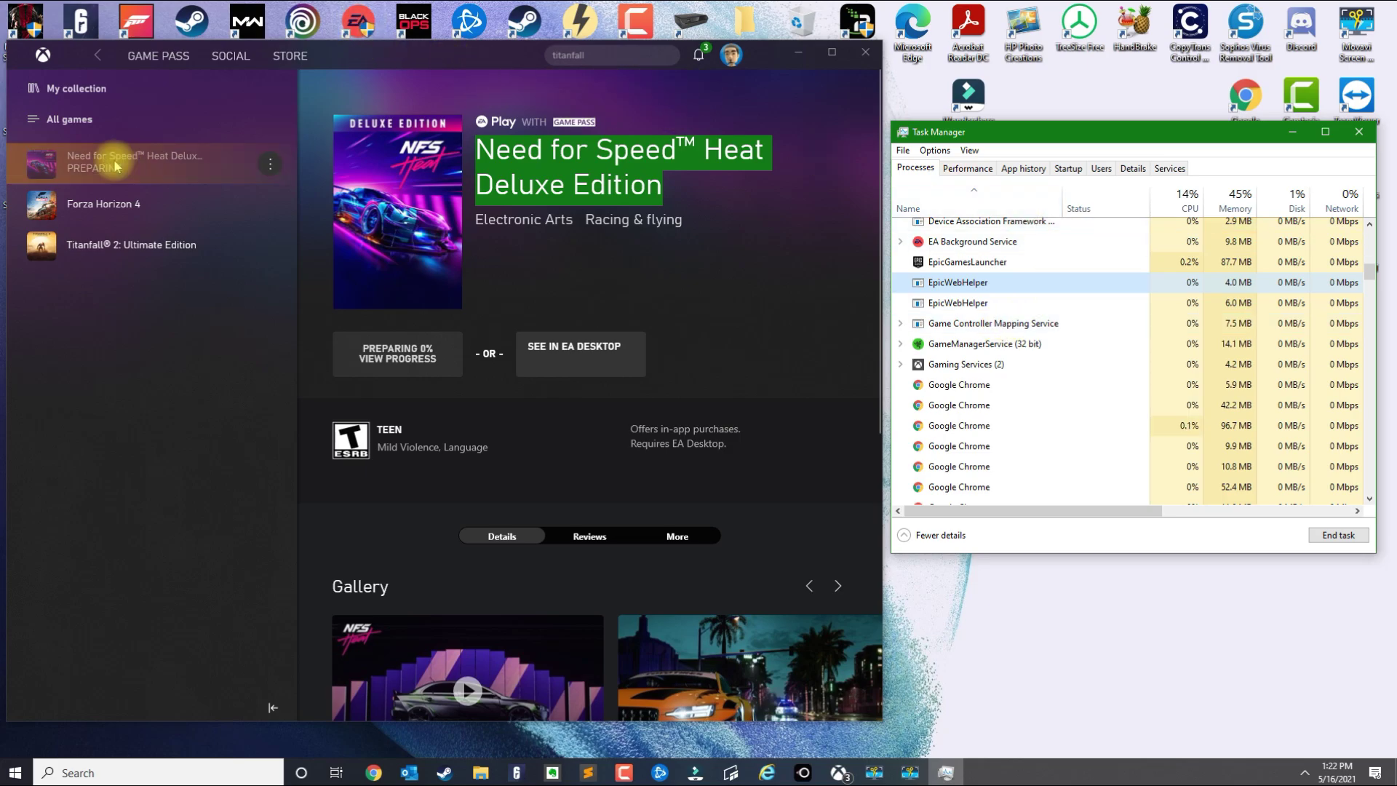
{"action": "left_click", "coordinate": [345, 22]}
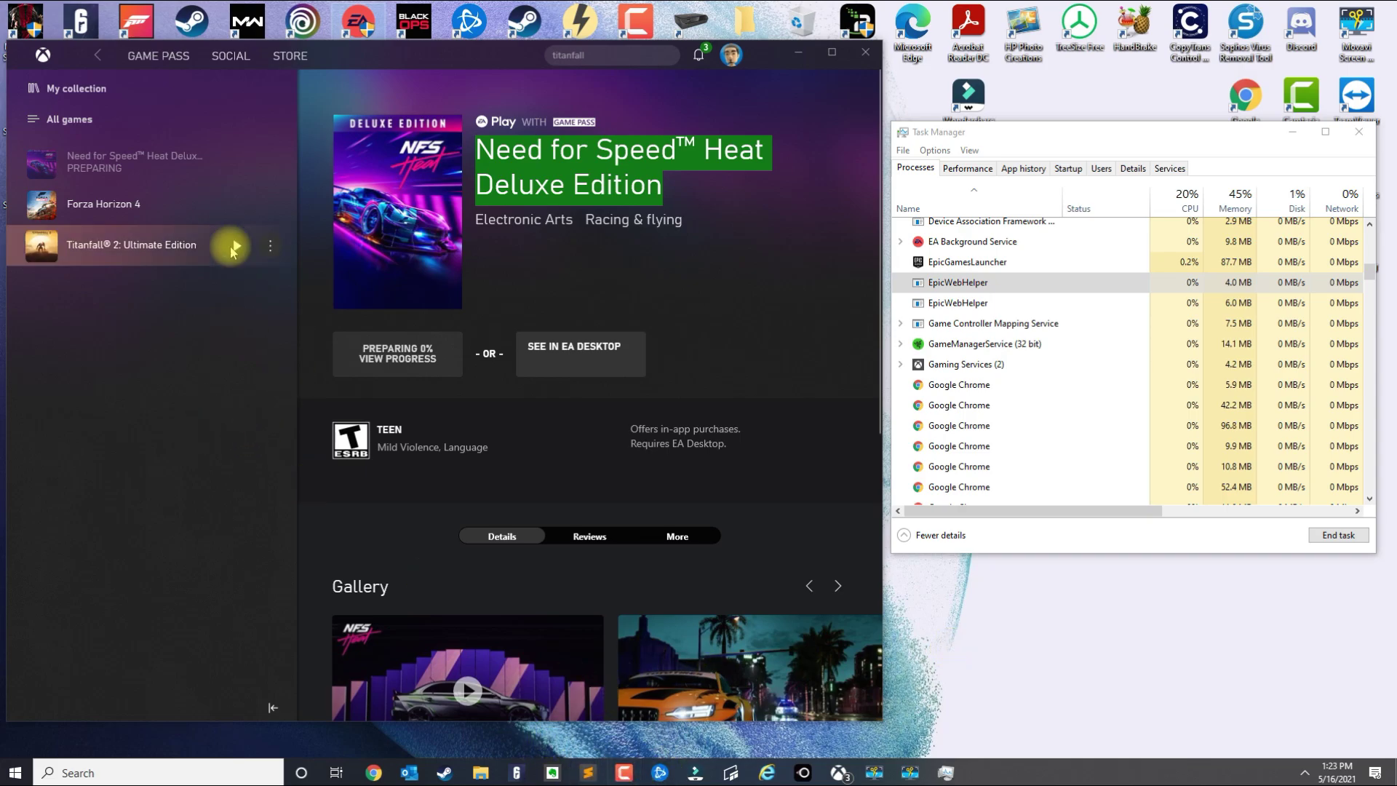
{"action": "left_click", "coordinate": [598, 55]}
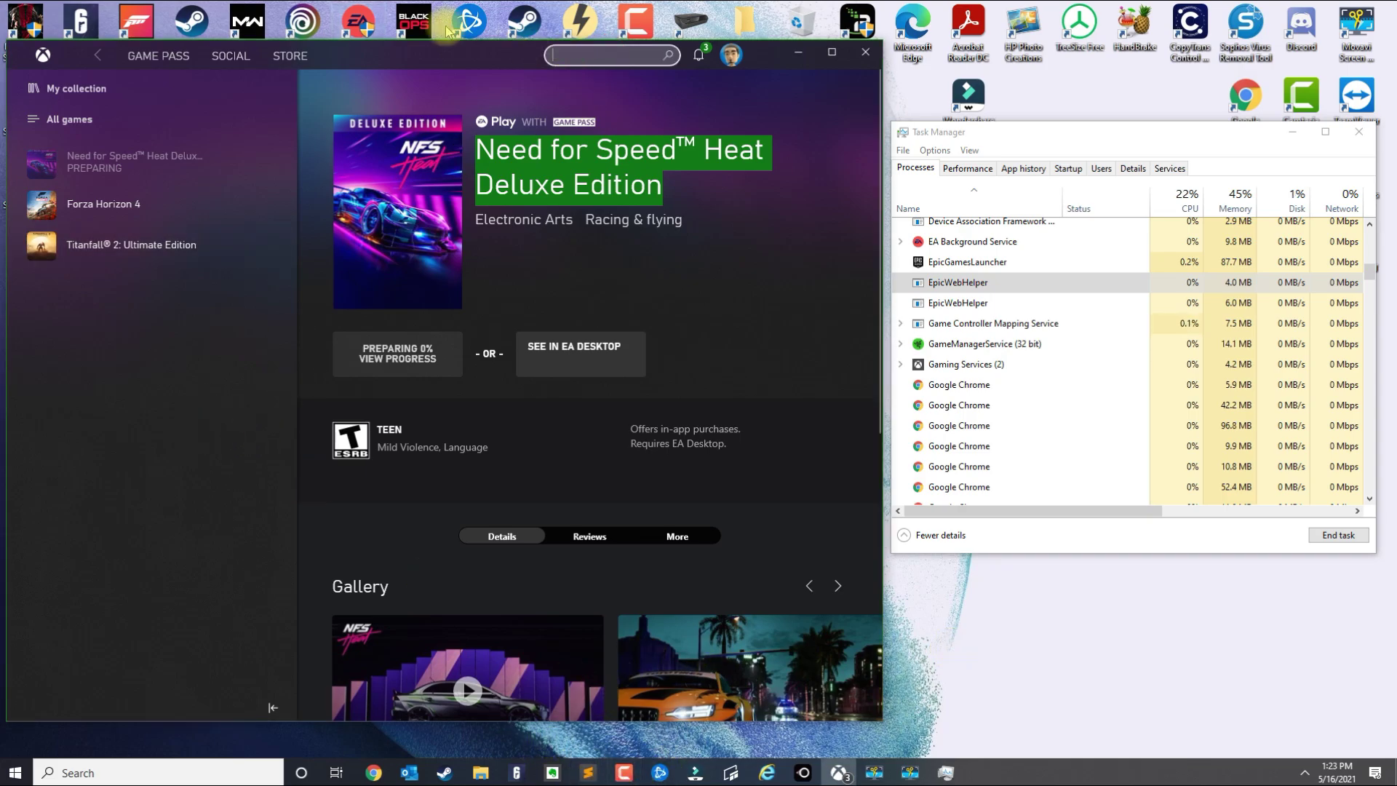
- Browse the EA Play catalogue in the Xbox app and open the Need for Speed Heat Deluxe Edition page
{"action": "type", "text": "titanfall"}
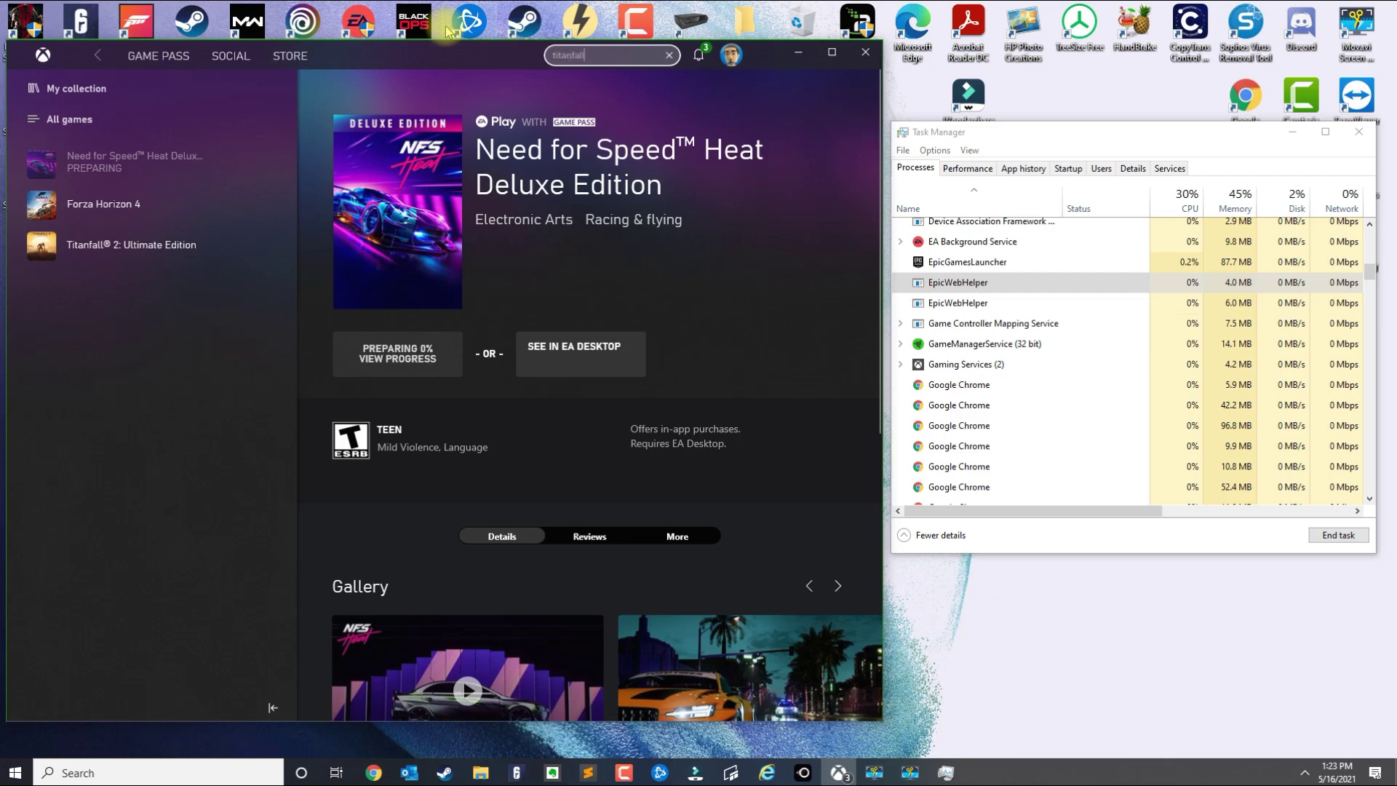
{"action": "key", "text": "Return"}
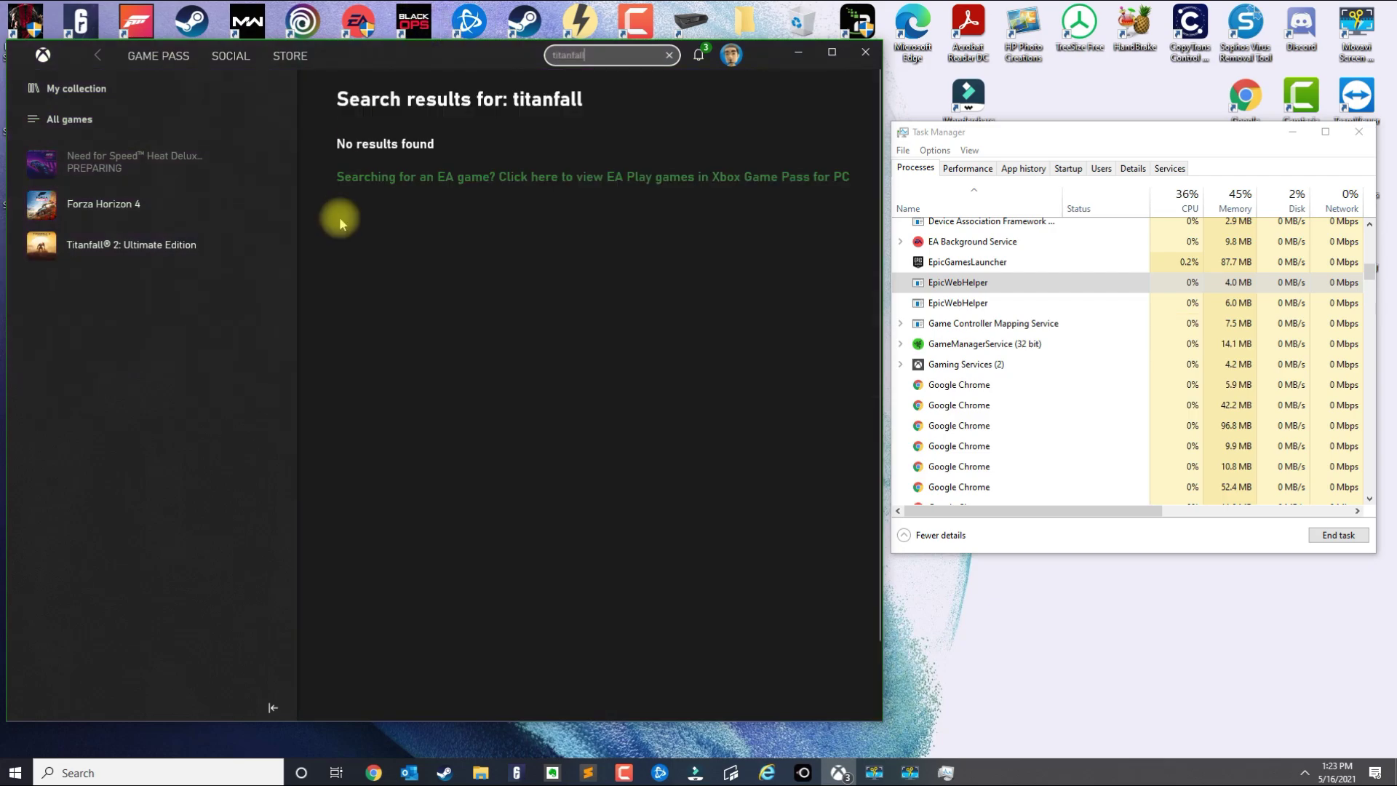
{"action": "left_click", "coordinate": [593, 179]}
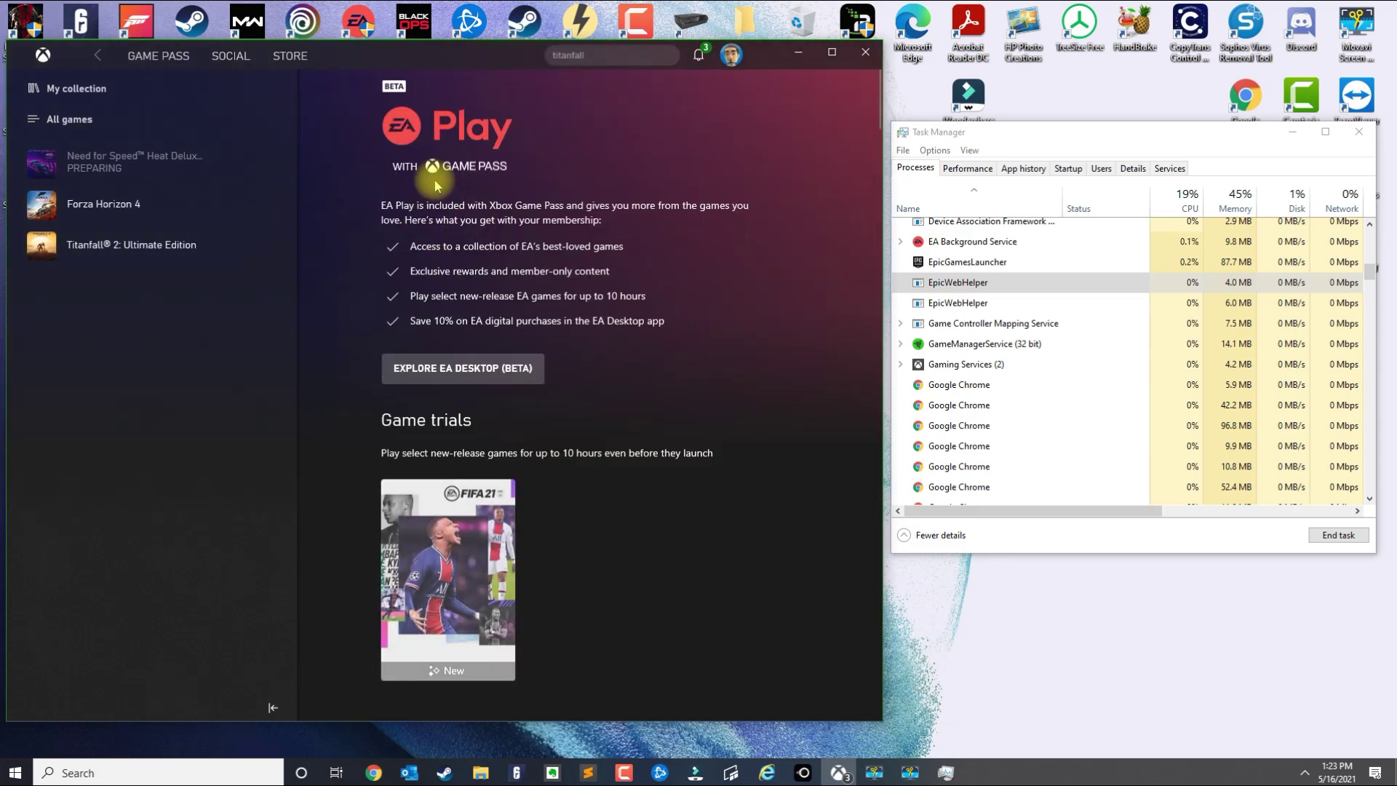
{"action": "scroll", "coordinate": [531, 350], "scroll_direction": "down", "scroll_amount": 5}
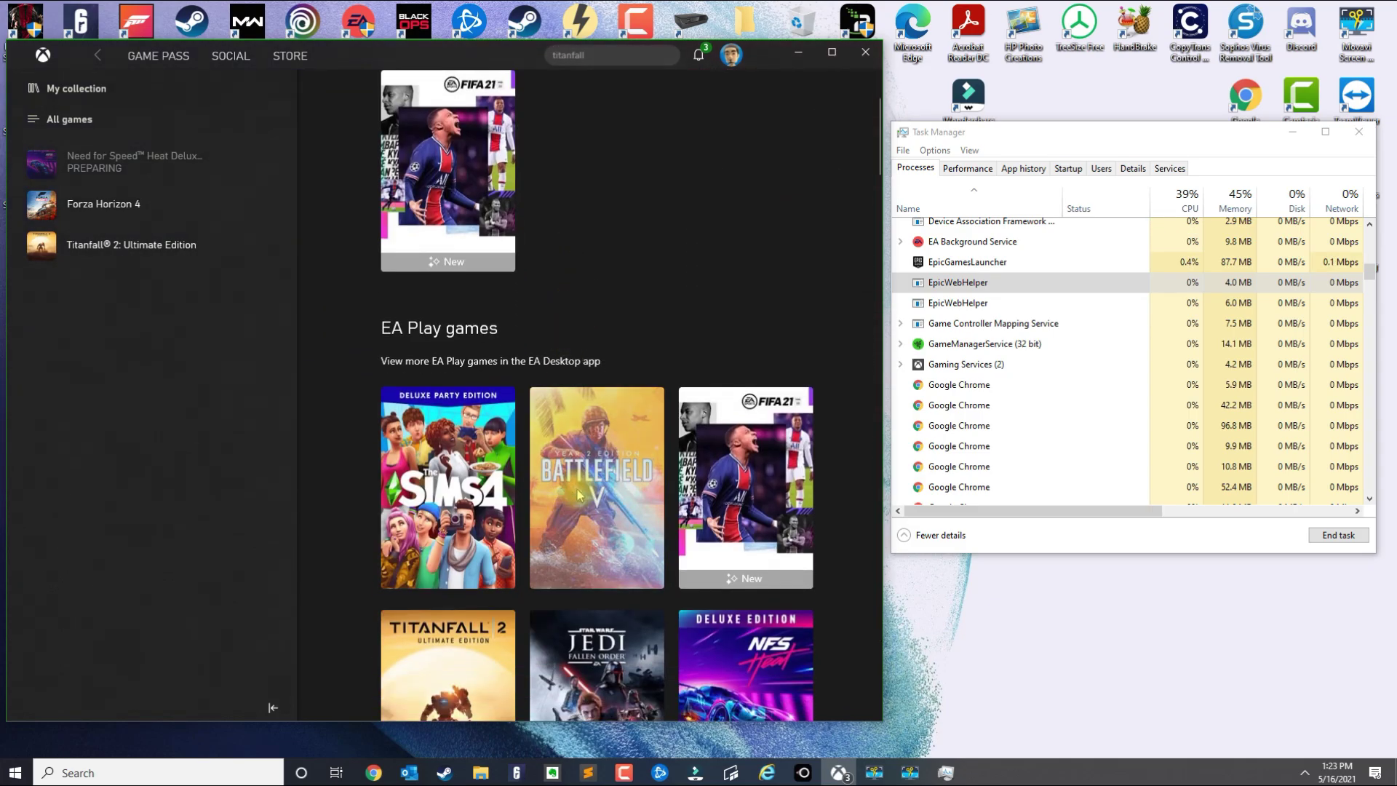
{"action": "scroll", "coordinate": [579, 495], "scroll_direction": "down", "scroll_amount": 3}
{"action": "scroll", "coordinate": [599, 366], "scroll_direction": "down", "scroll_amount": 2}
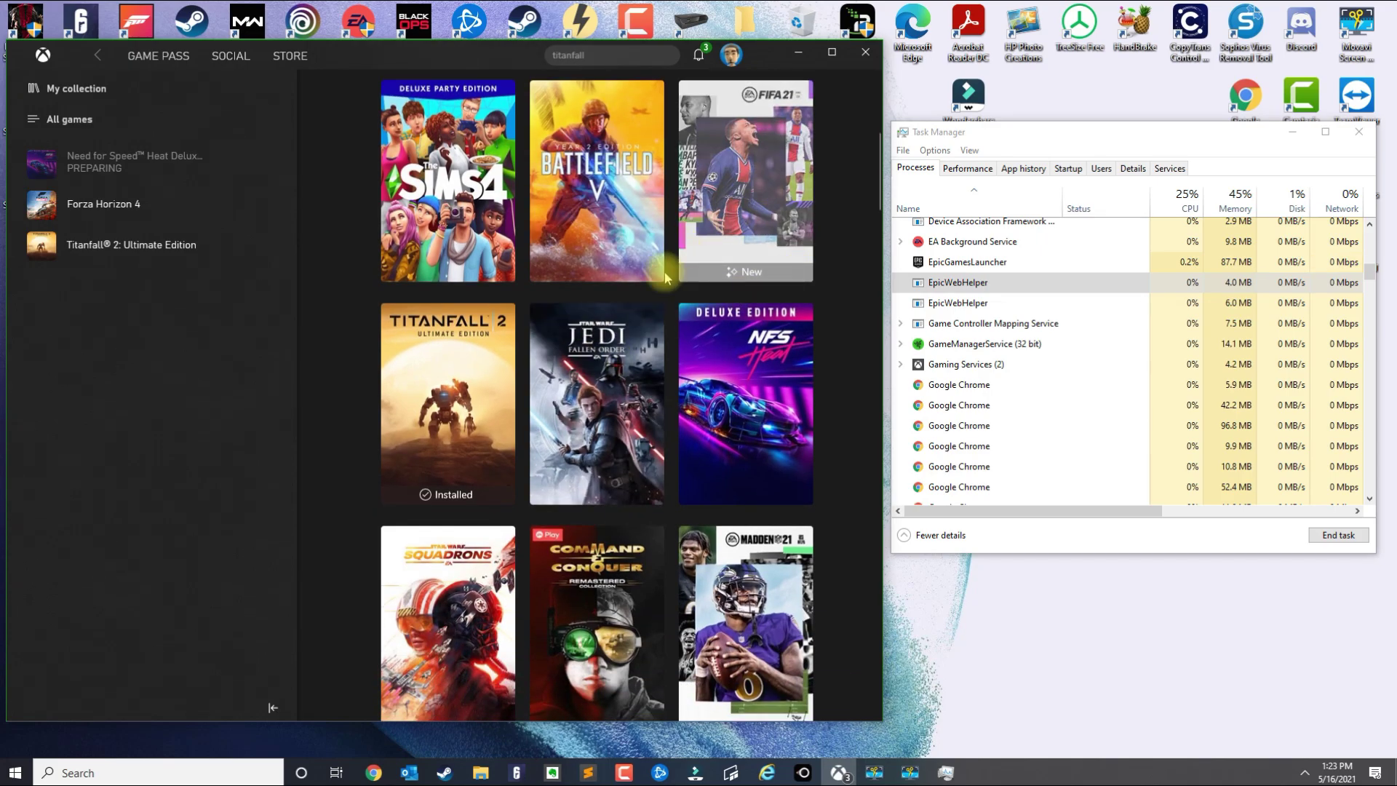
{"action": "scroll", "coordinate": [597, 349], "scroll_direction": "down", "scroll_amount": 3}
{"action": "scroll", "coordinate": [547, 467], "scroll_direction": "down", "scroll_amount": 3}
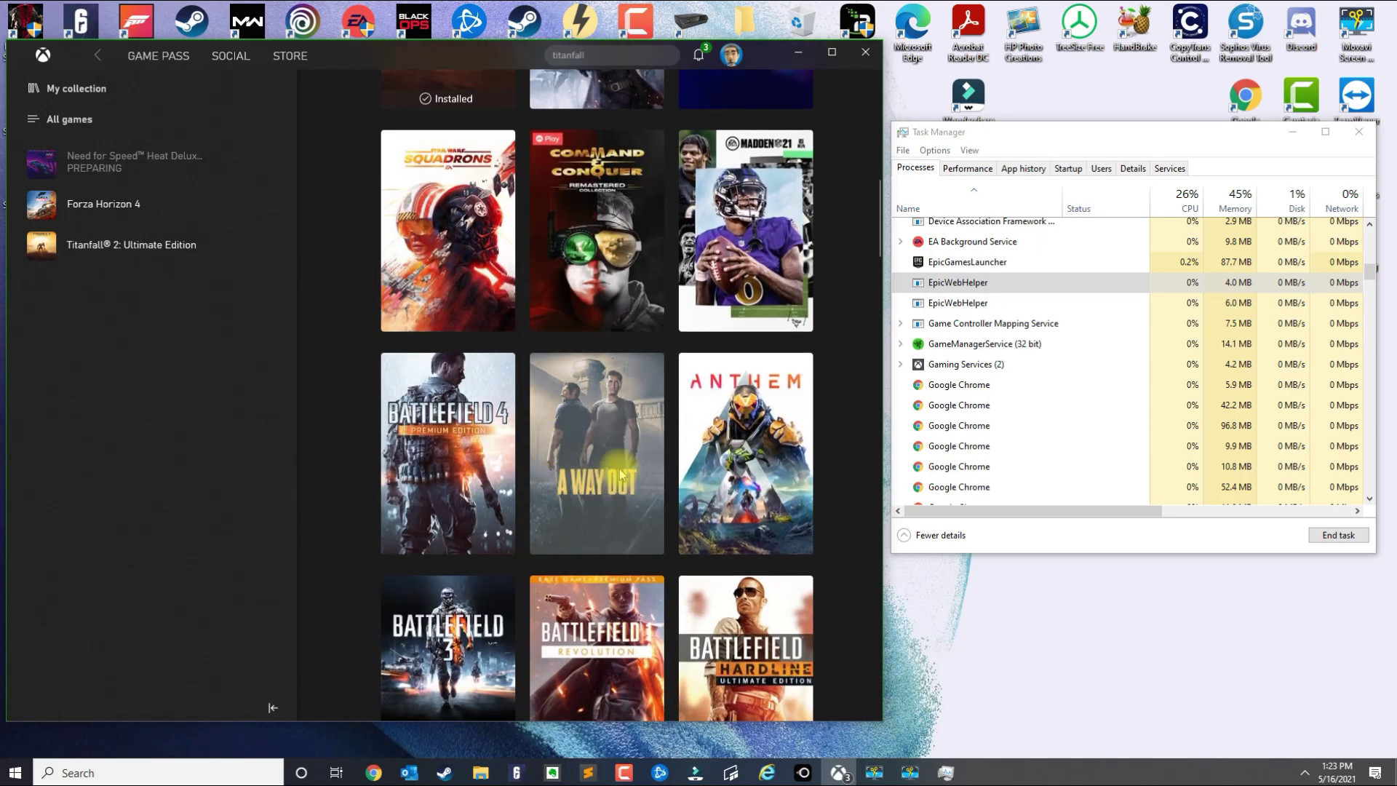
{"action": "scroll", "coordinate": [653, 466], "scroll_direction": "up", "scroll_amount": 5}
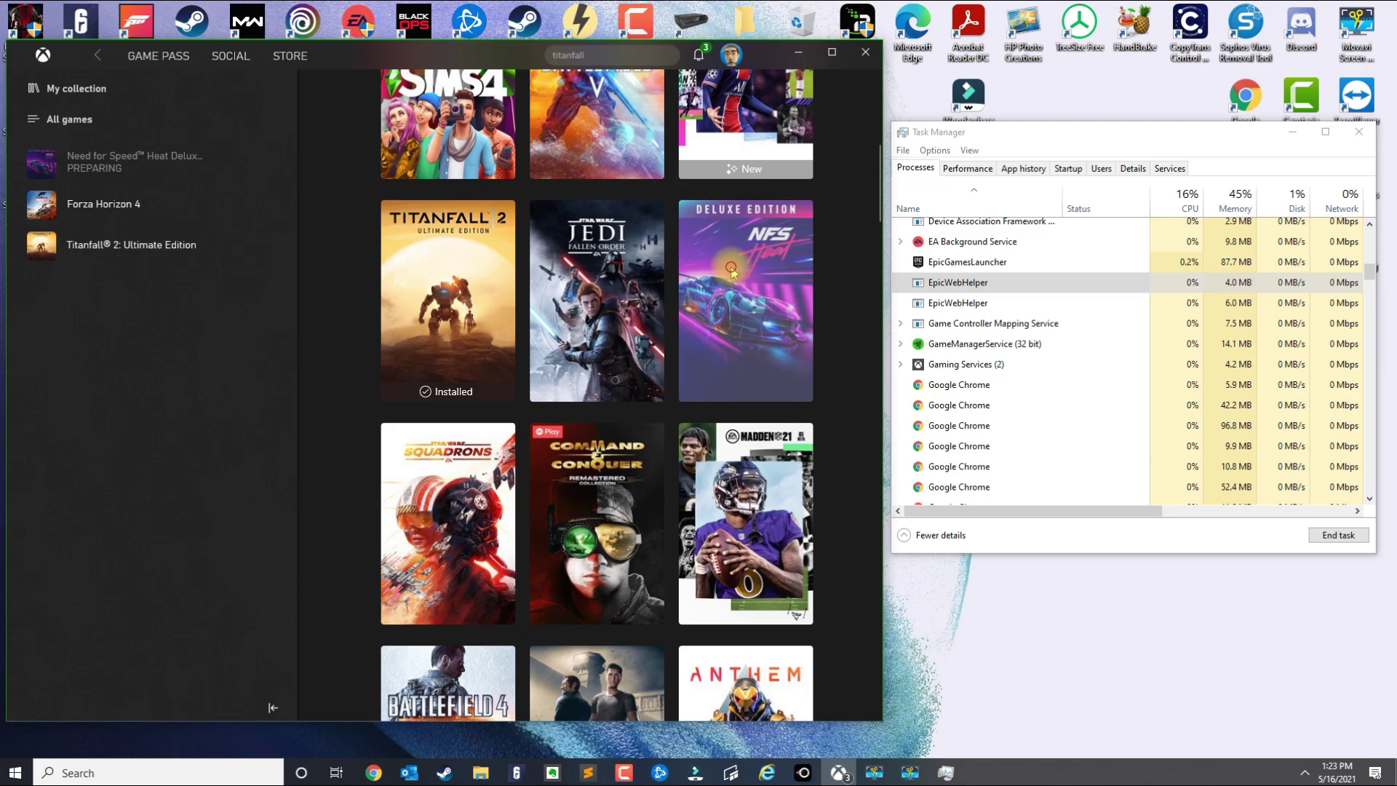
{"action": "left_click", "coordinate": [732, 269]}
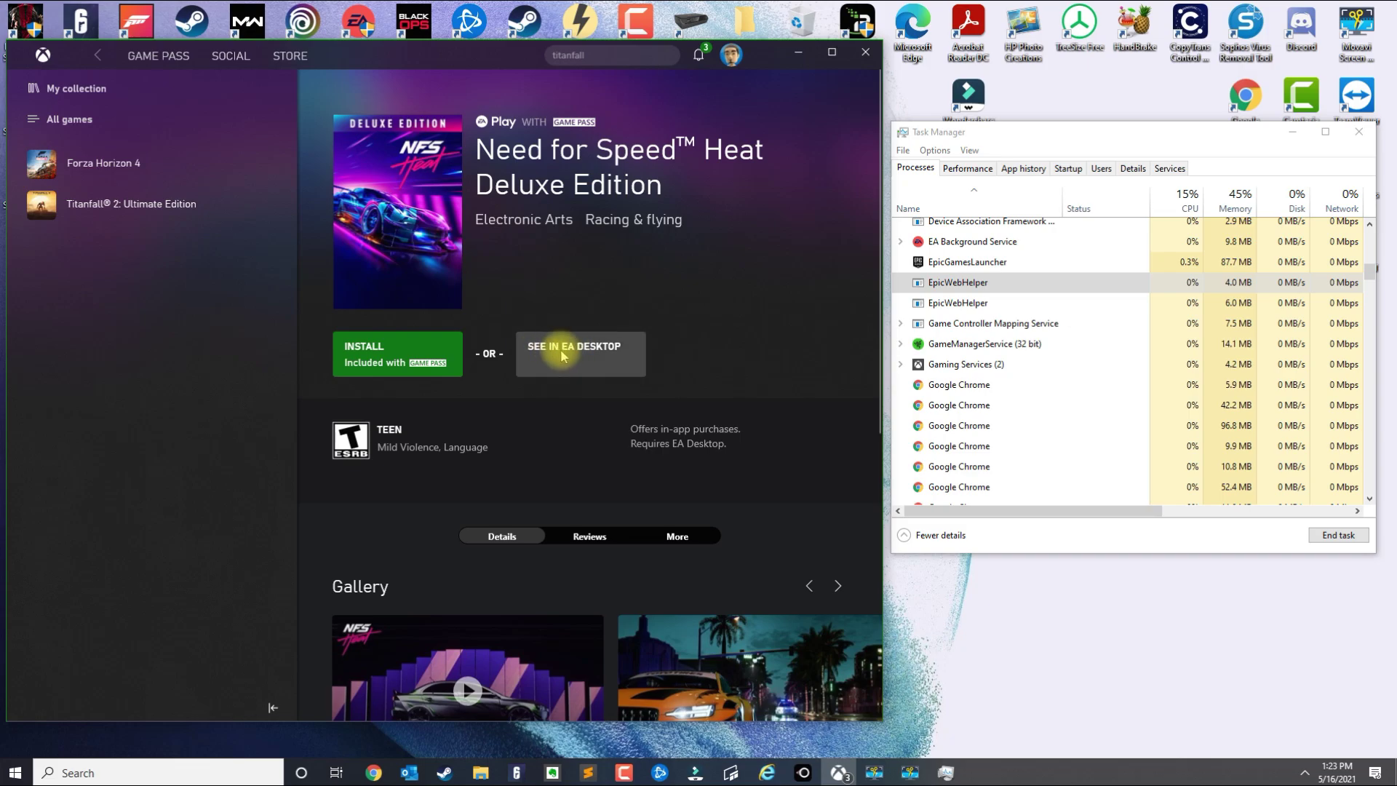
{"action": "left_click", "coordinate": [968, 241]}
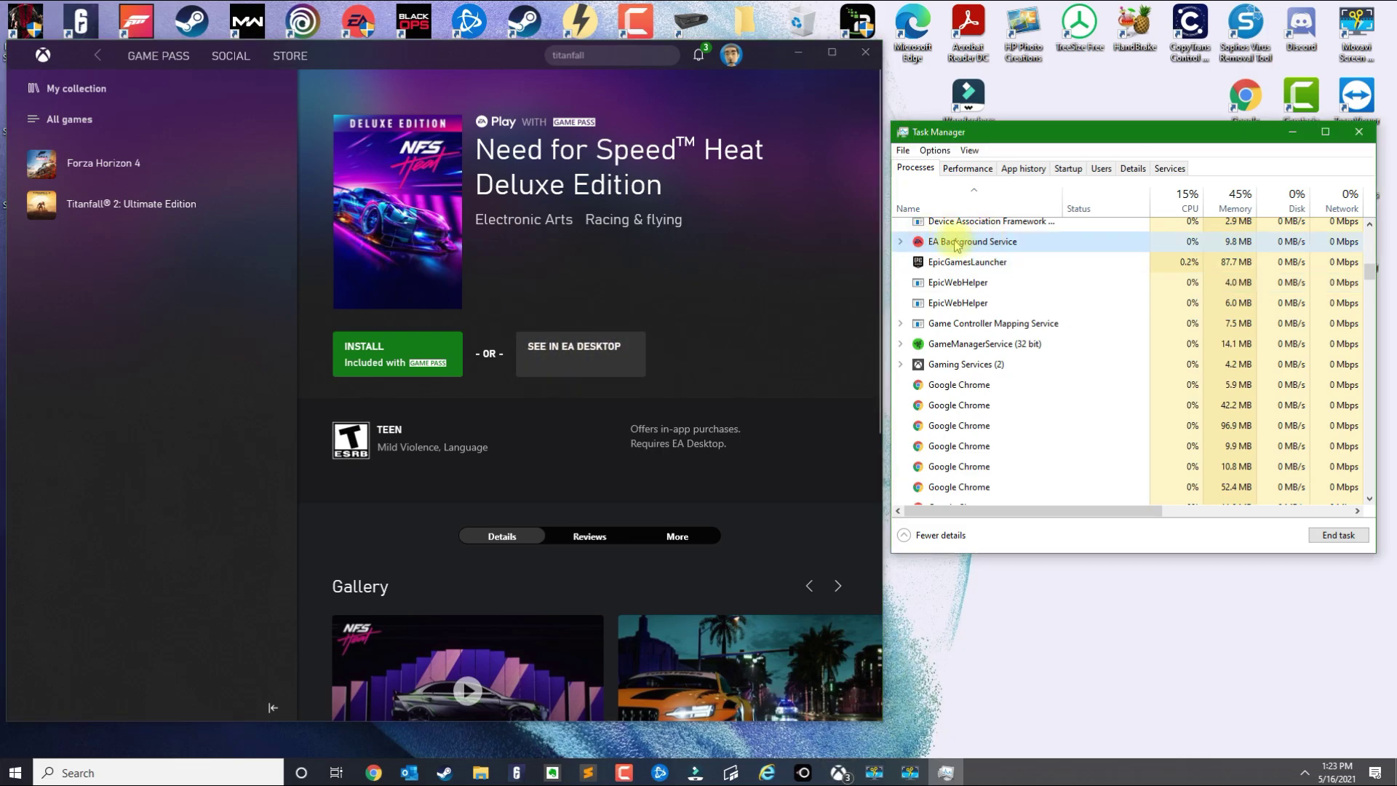
{"action": "left_click", "coordinate": [568, 353]}
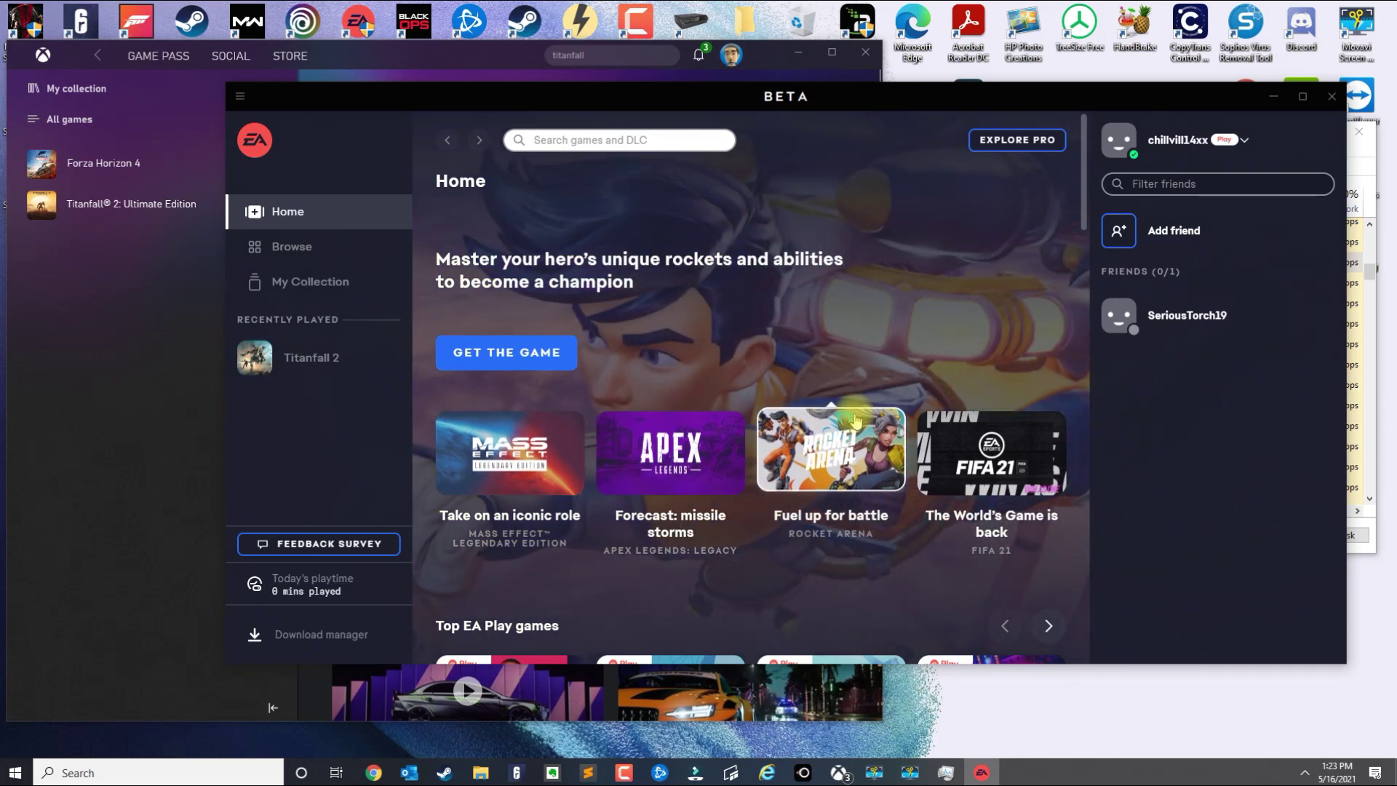
{"action": "scroll", "coordinate": [504, 500], "scroll_direction": "down", "scroll_amount": 2}
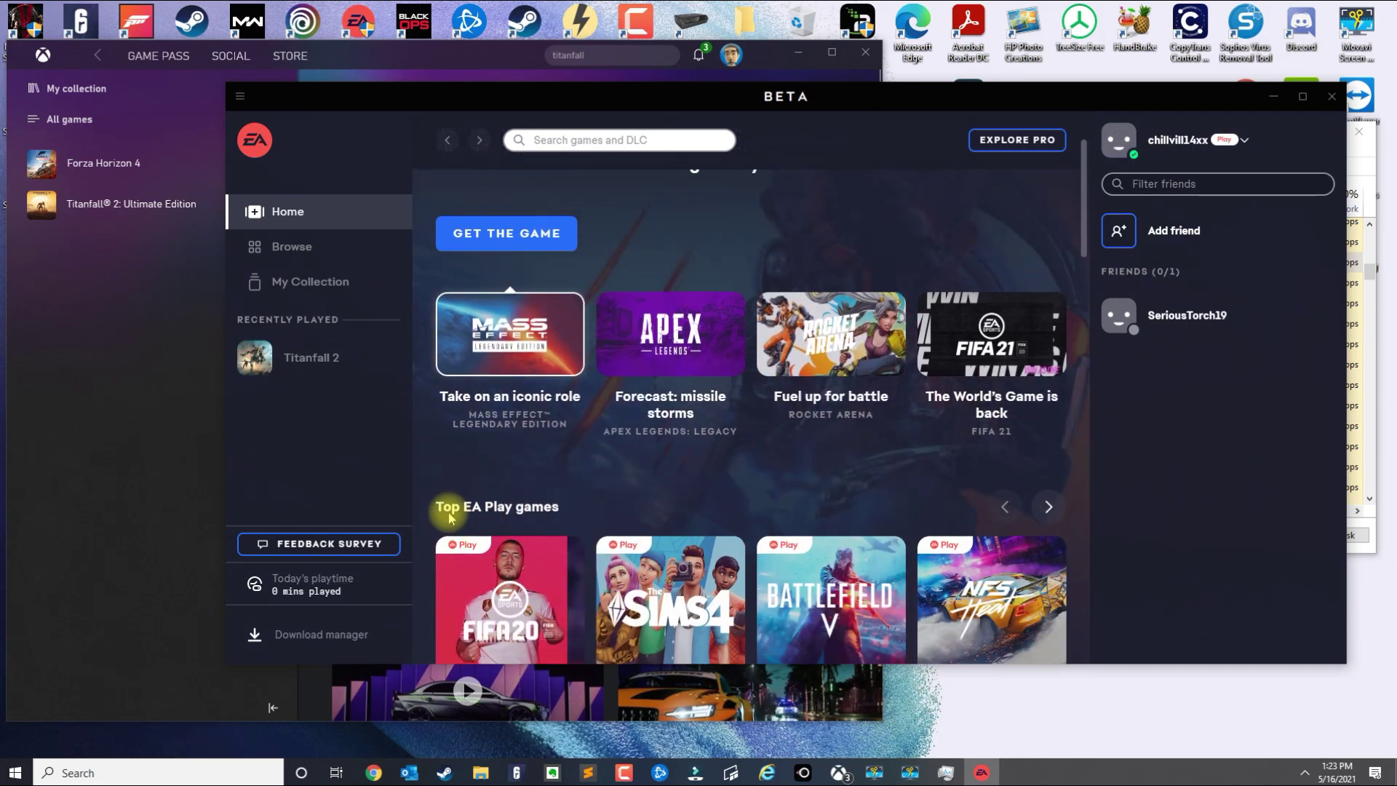
{"action": "scroll", "coordinate": [437, 458], "scroll_direction": "up", "scroll_amount": 2}
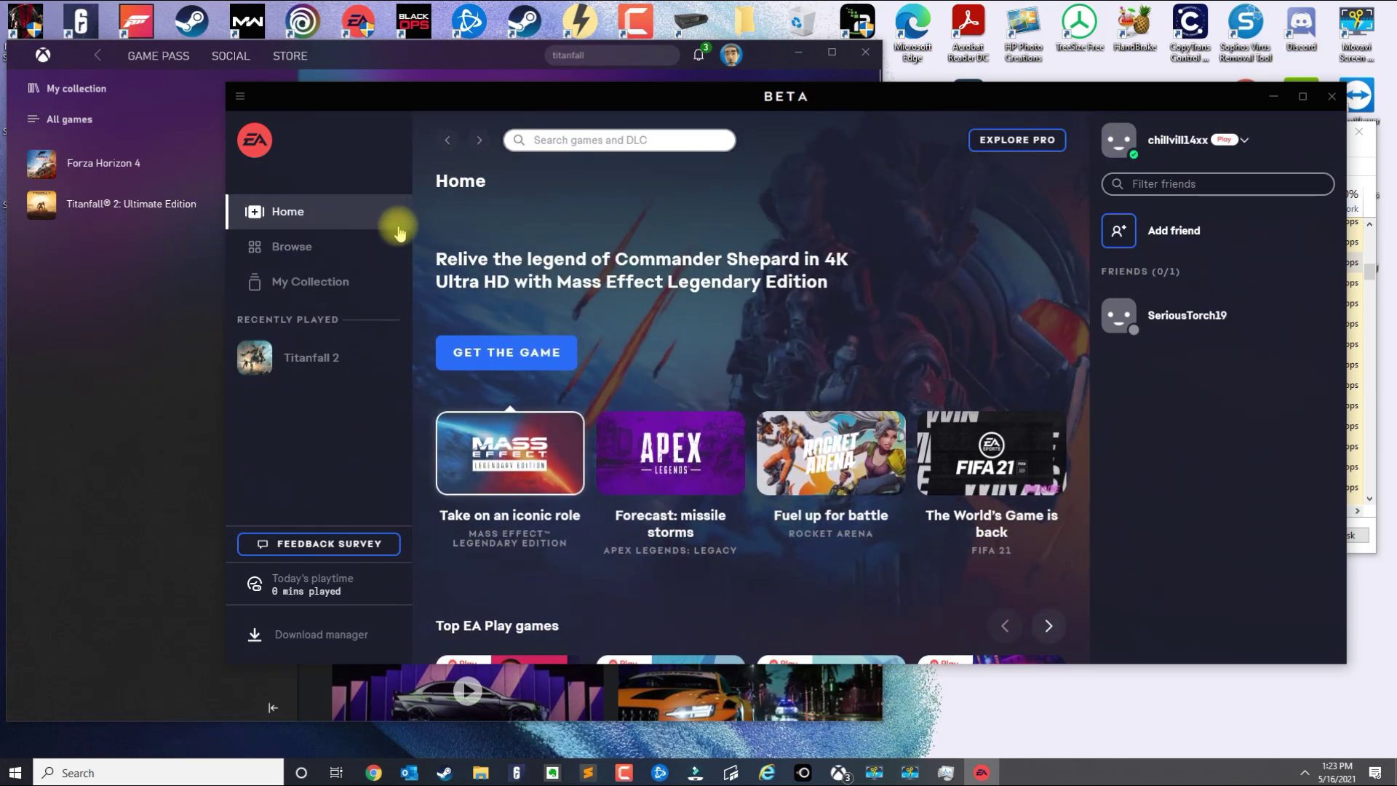
{"action": "left_click_drag", "start_coordinate": [738, 109], "coordinate": [739, 97]}
{"action": "scroll", "coordinate": [783, 417], "scroll_direction": "down", "scroll_amount": 10}
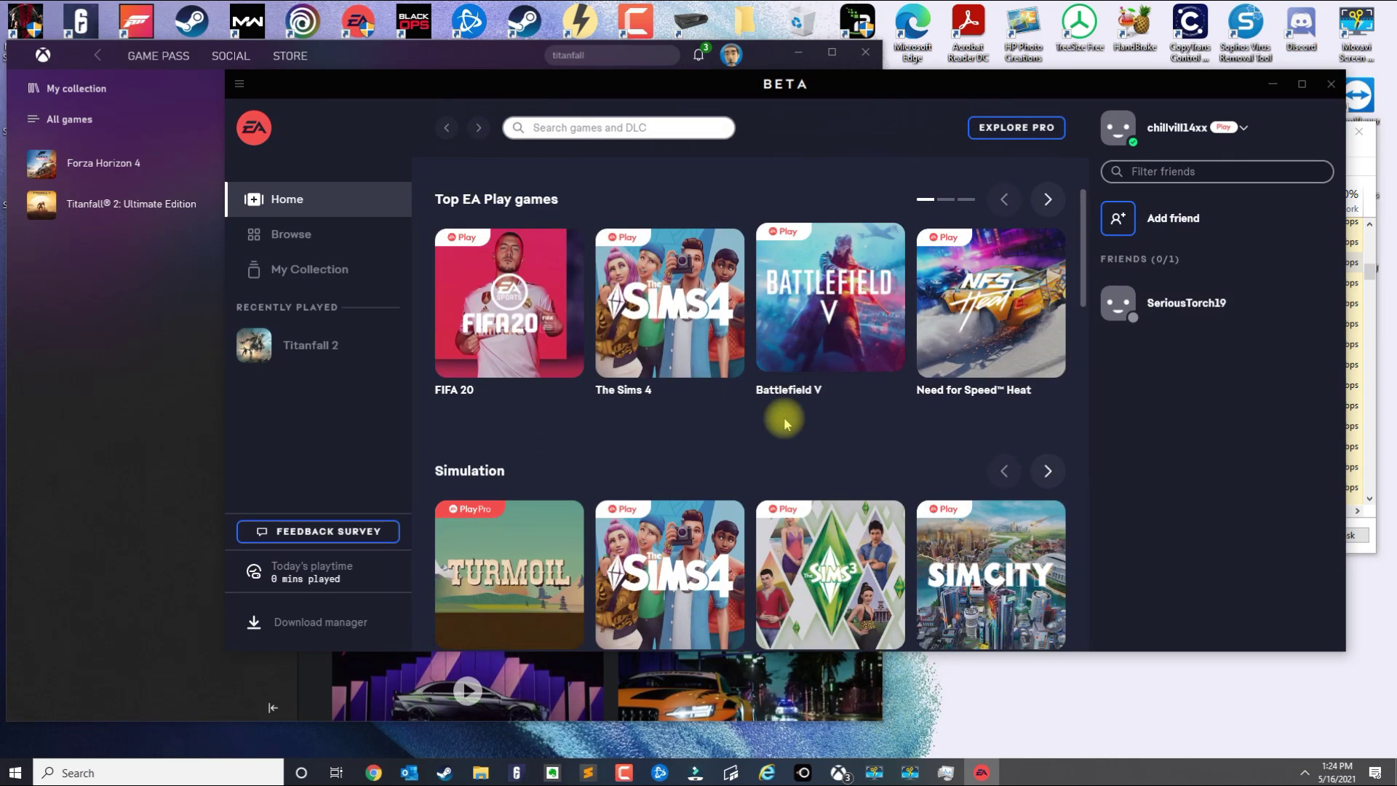
{"action": "scroll", "coordinate": [786, 445], "scroll_direction": "down", "scroll_amount": 15}
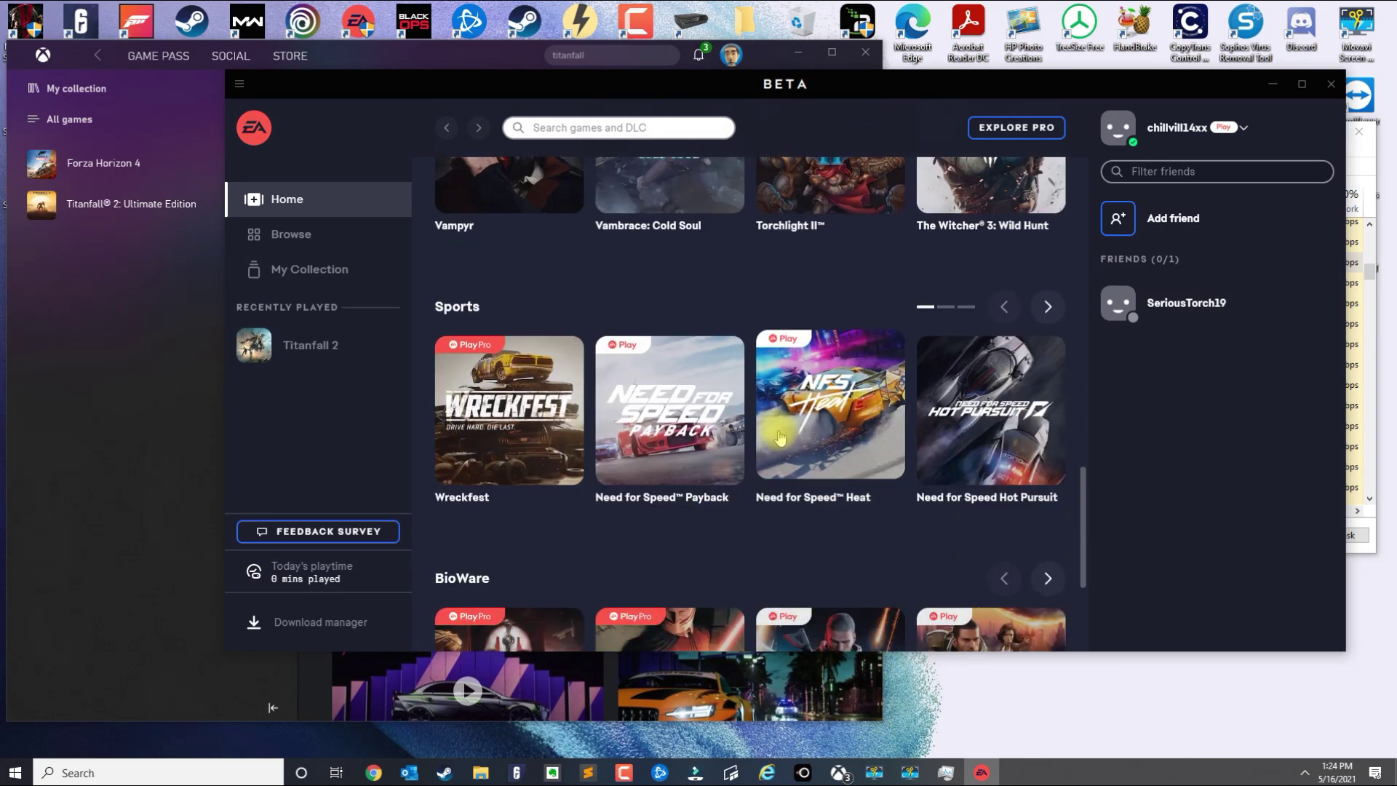
{"action": "scroll", "coordinate": [781, 443], "scroll_direction": "up", "scroll_amount": 10}
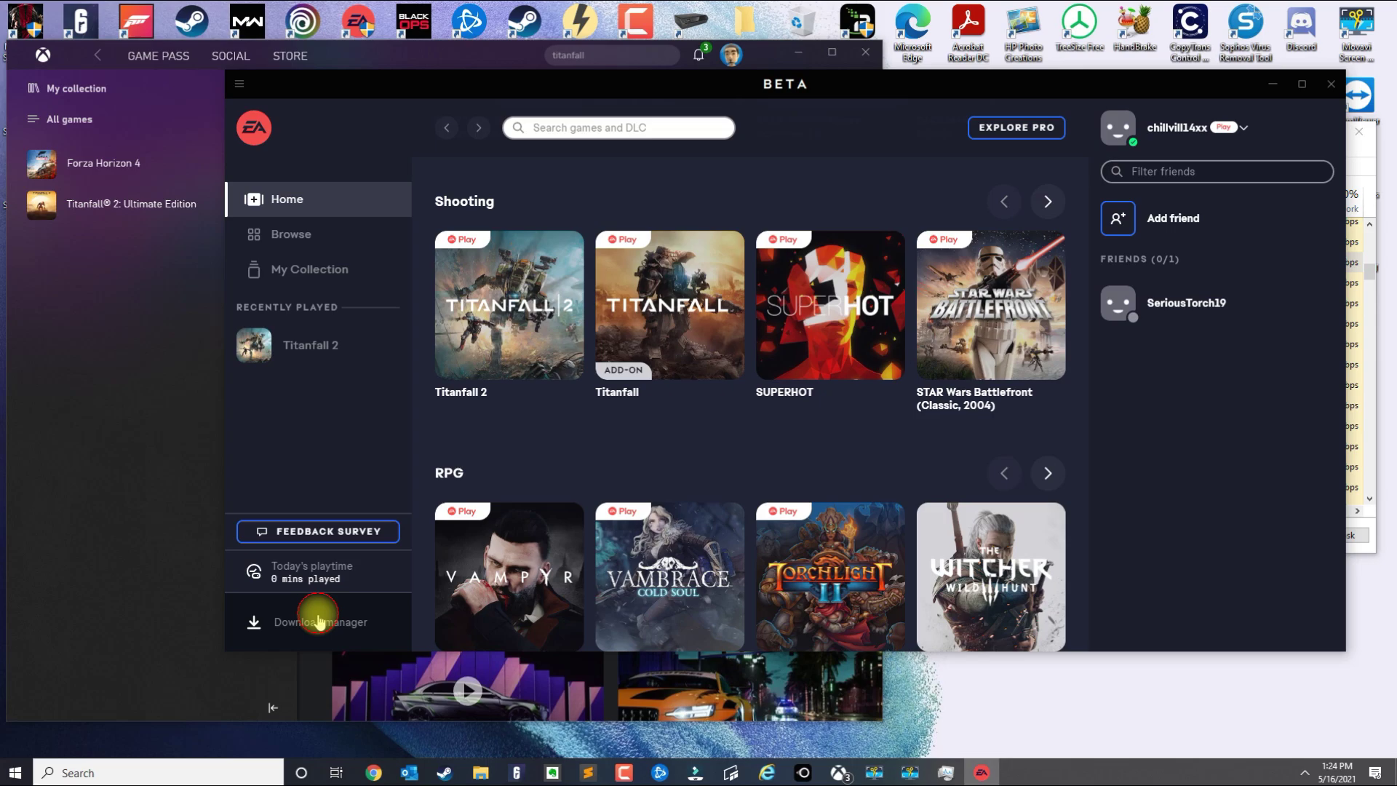
{"action": "left_click", "coordinate": [320, 622]}
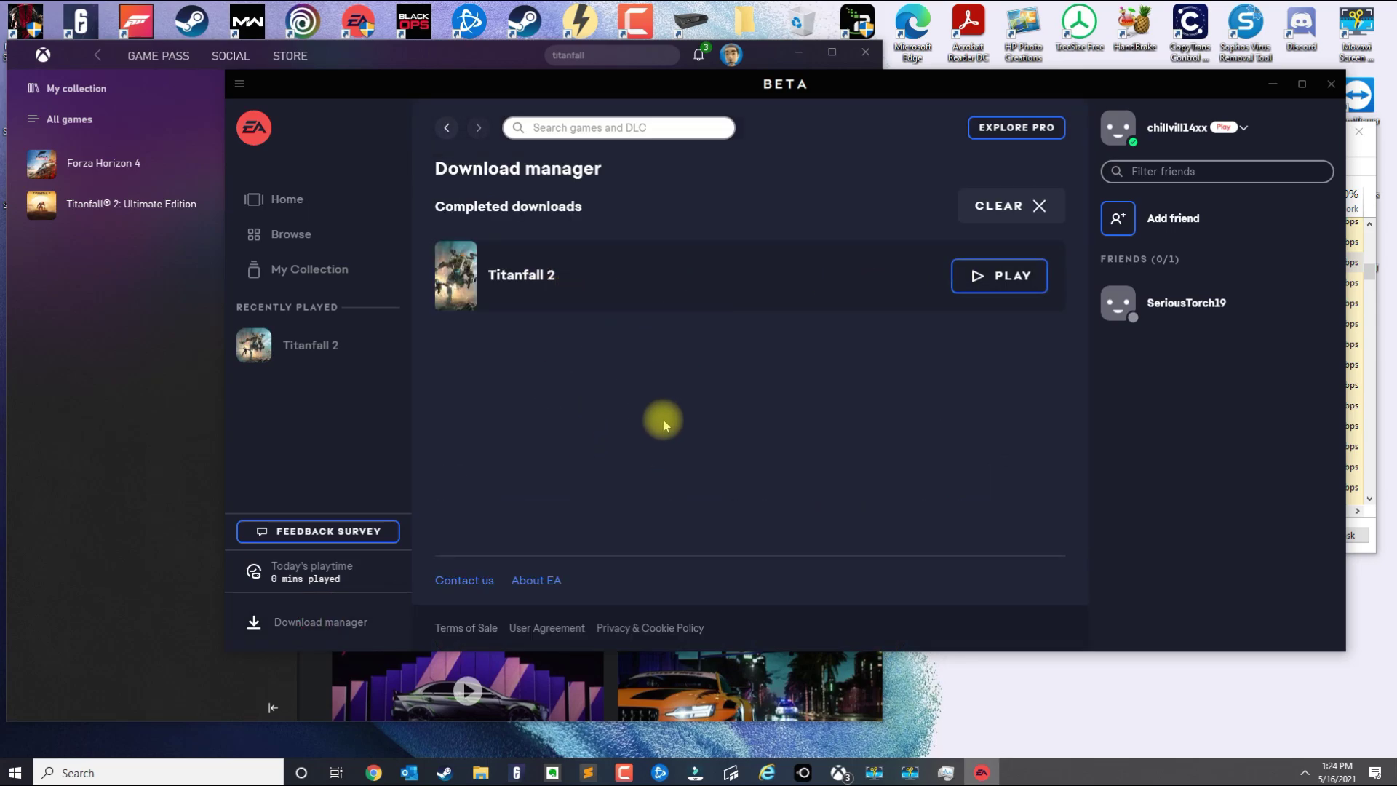
- Close the EA Desktop window and end its EA Desktop processes in Task Manager
{"action": "left_click", "coordinate": [1329, 85]}
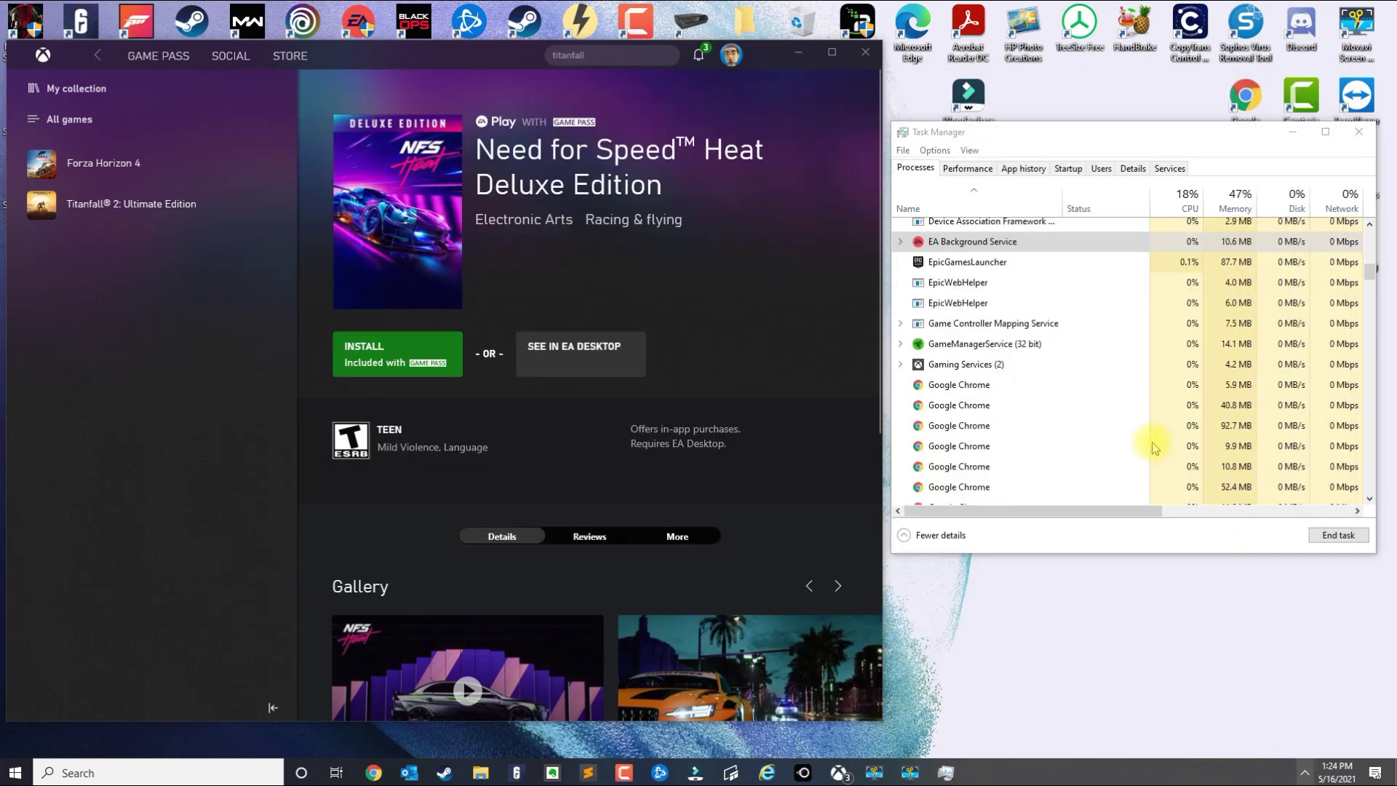
{"action": "scroll", "coordinate": [1018, 327], "scroll_direction": "up", "scroll_amount": 2}
{"action": "left_click", "coordinate": [950, 388]}
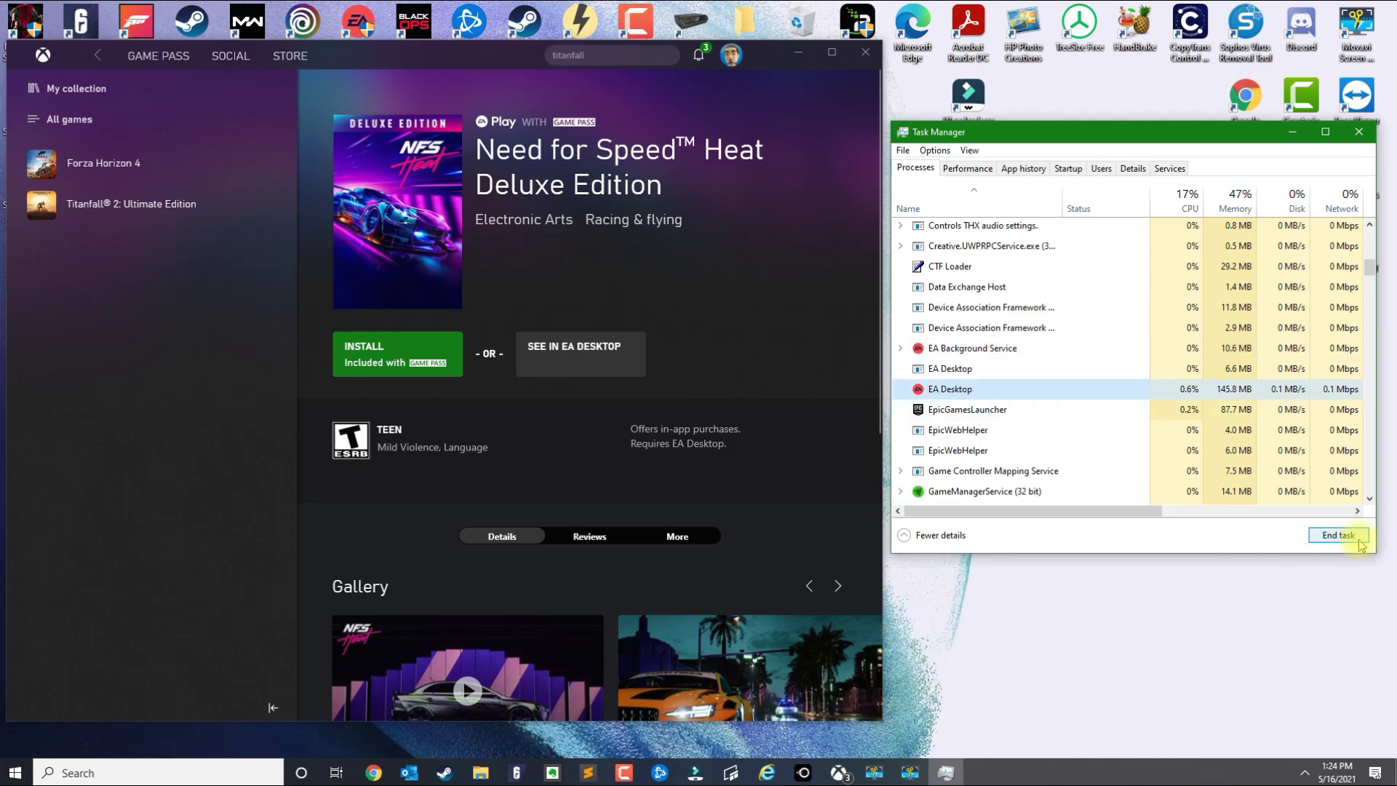
{"action": "left_click", "coordinate": [1358, 542]}
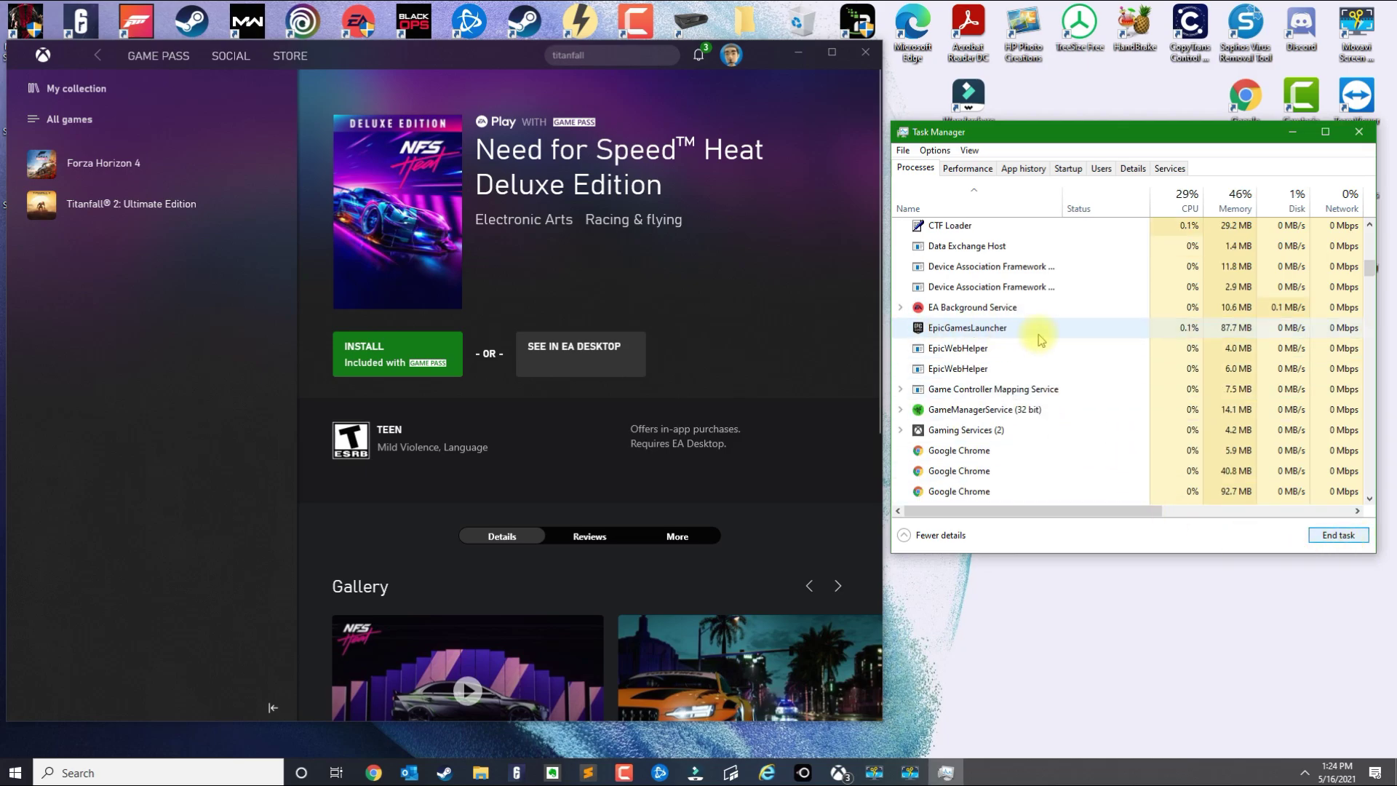
- Recheck the game and downloads in EA Desktop, close it, and refocus the Xbox app
{"action": "left_click", "coordinate": [571, 364]}
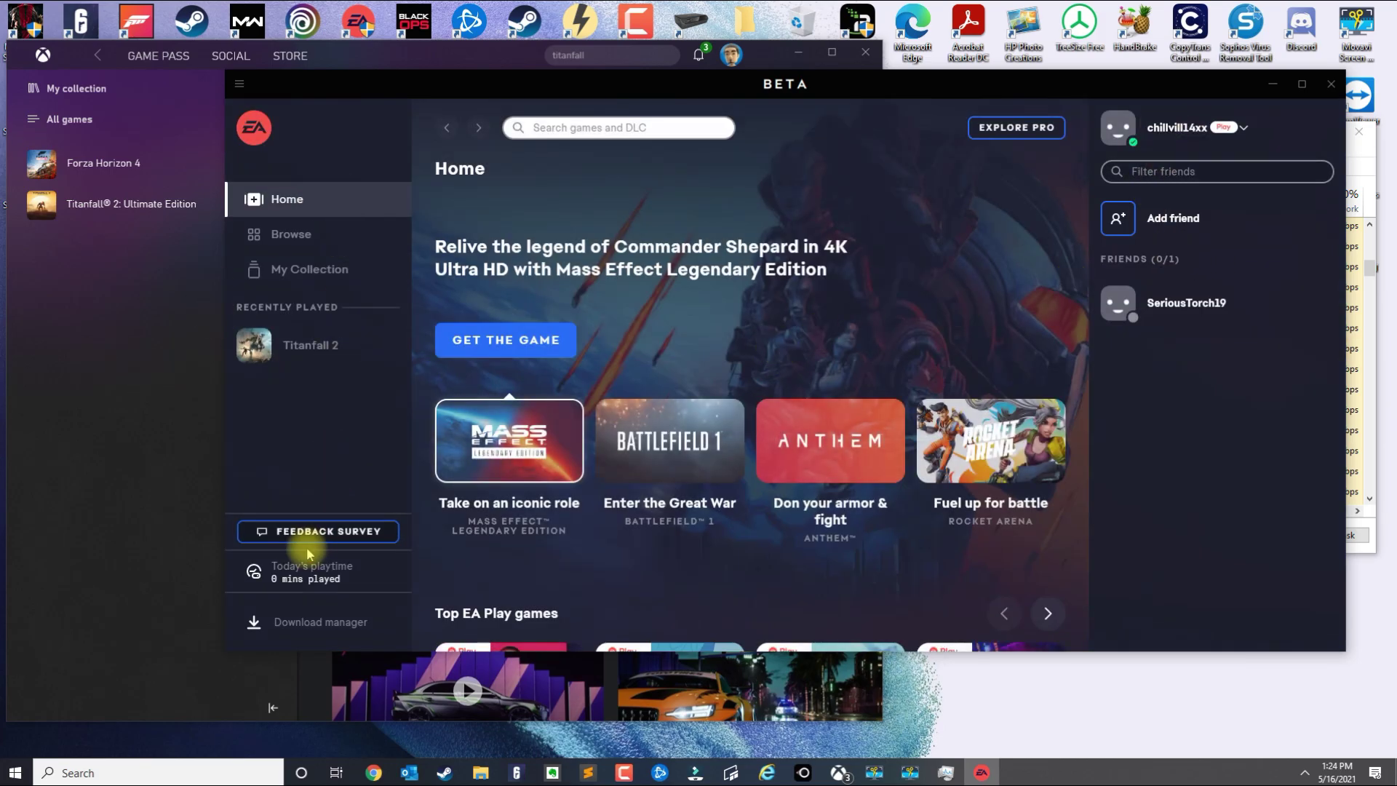
{"action": "left_click", "coordinate": [320, 622]}
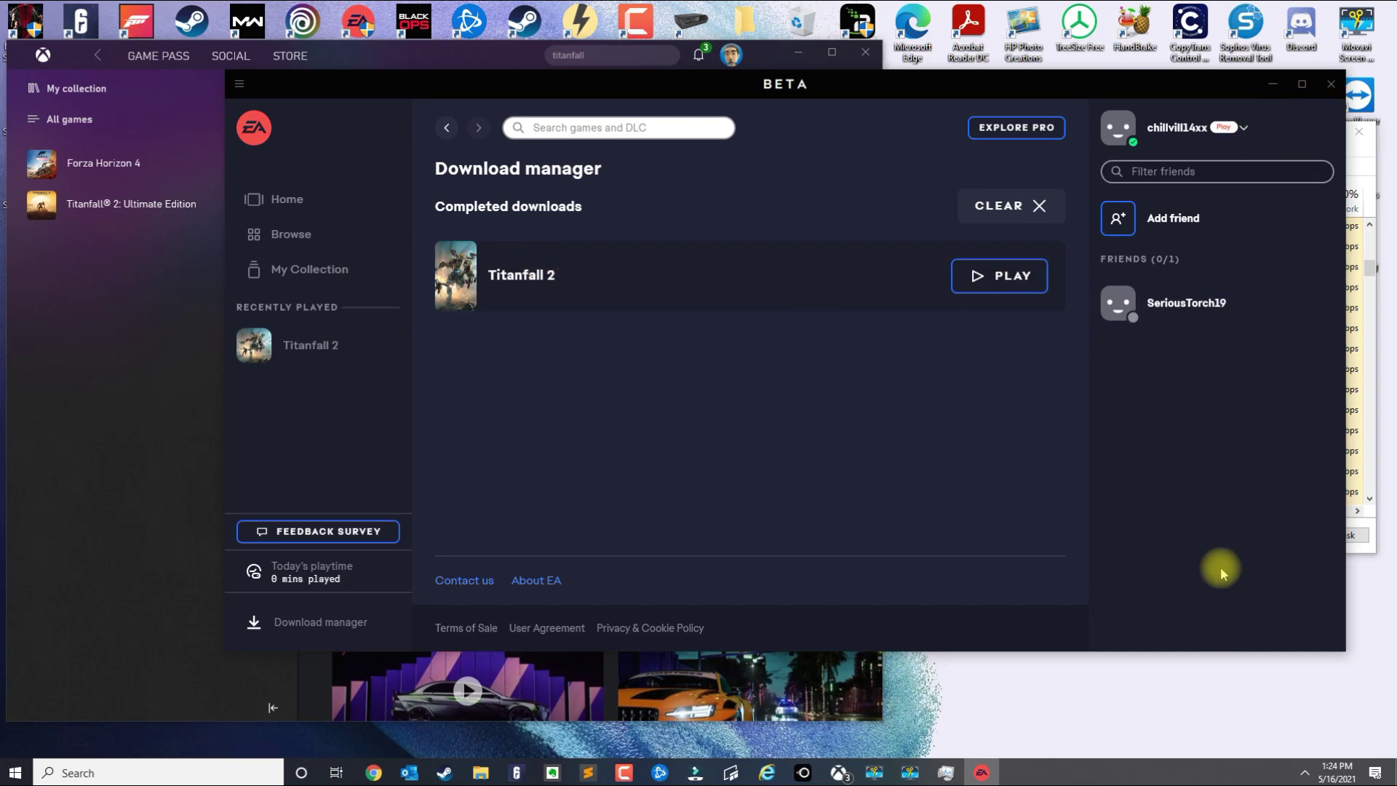
{"action": "left_click", "coordinate": [1331, 84]}
{"action": "scroll", "coordinate": [973, 309], "scroll_direction": "down", "scroll_amount": 1}
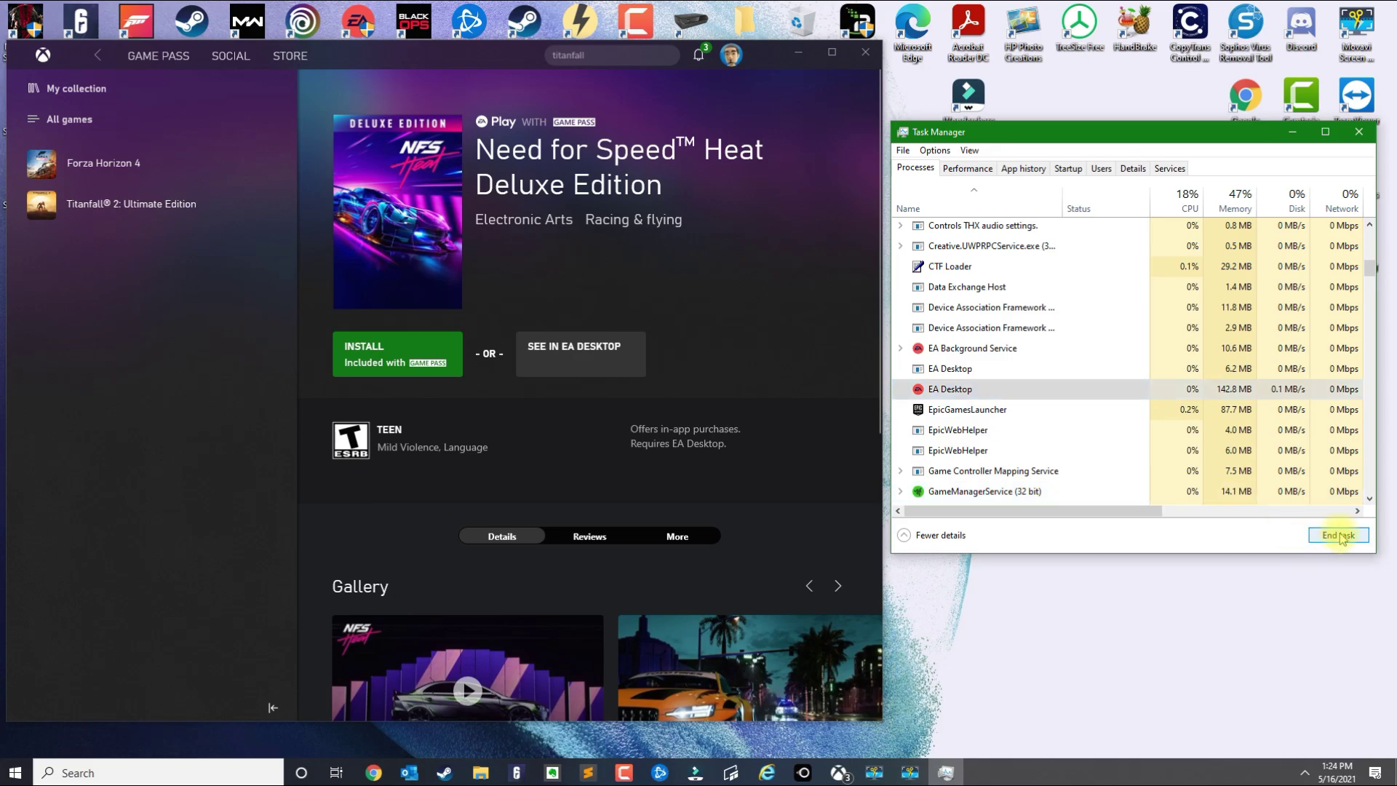
{"action": "left_click", "coordinate": [474, 360]}
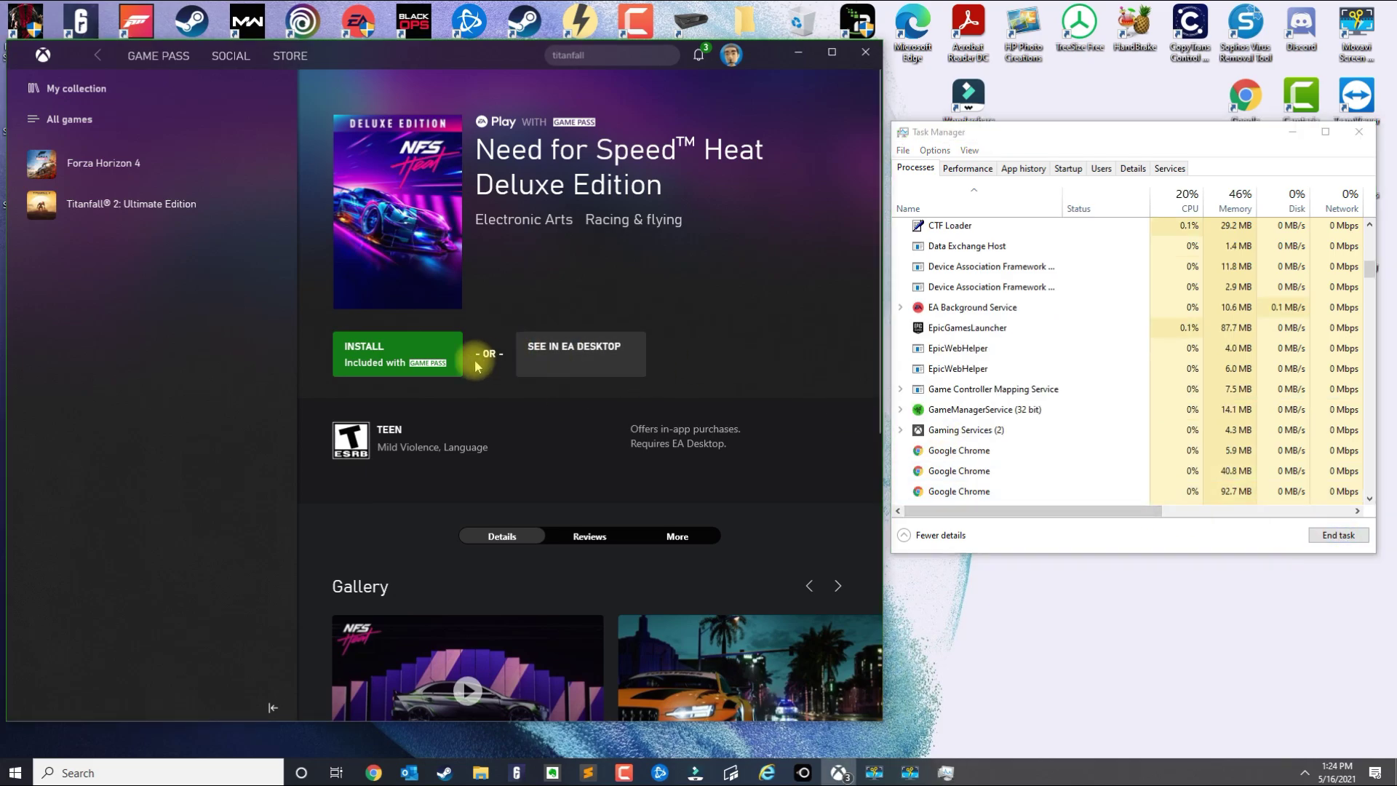
- Install Need for Speed Heat to D:\Program Files\EA\Need For Speed Heat, checking disk space and accepting the terms
{"action": "left_click", "coordinate": [388, 358]}
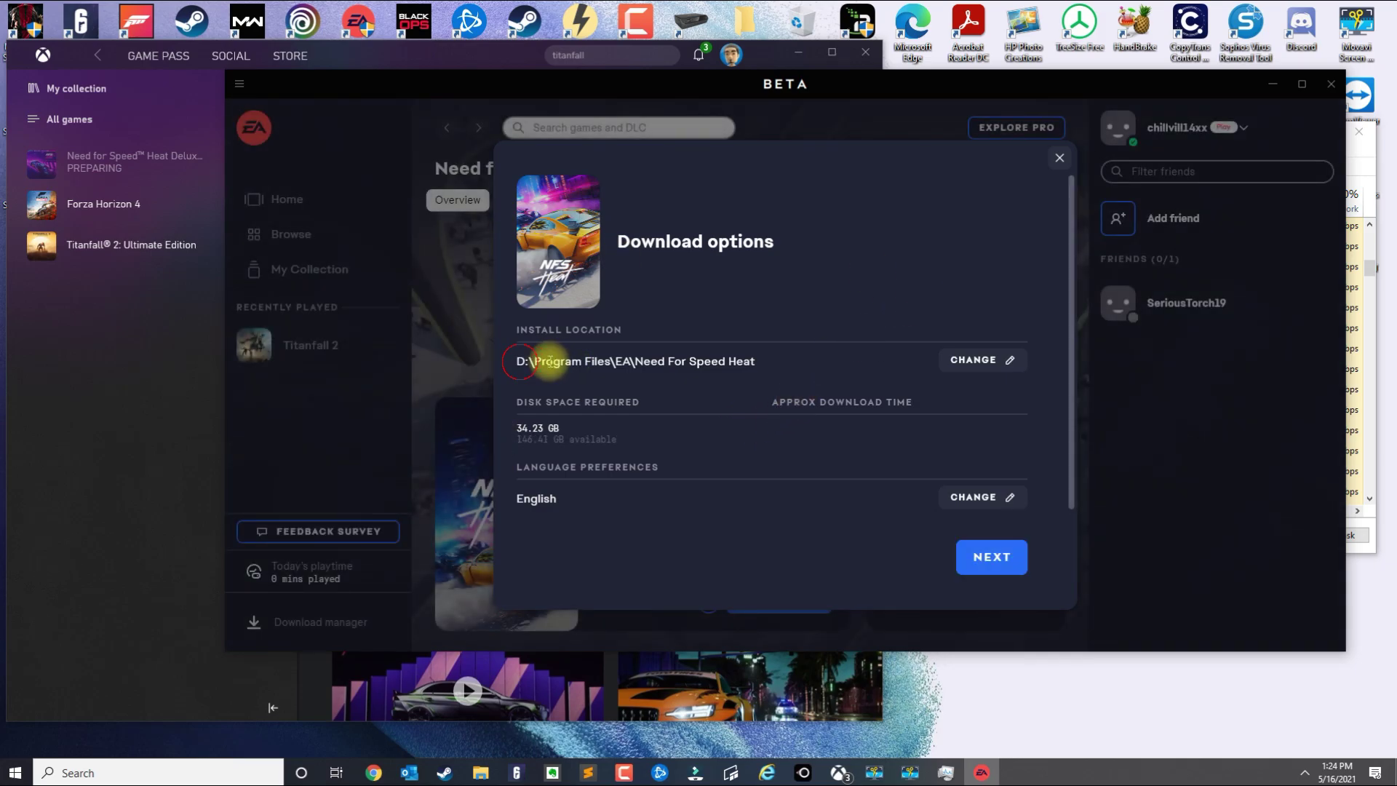
{"action": "left_click_drag", "start_coordinate": [551, 360], "coordinate": [809, 363]}
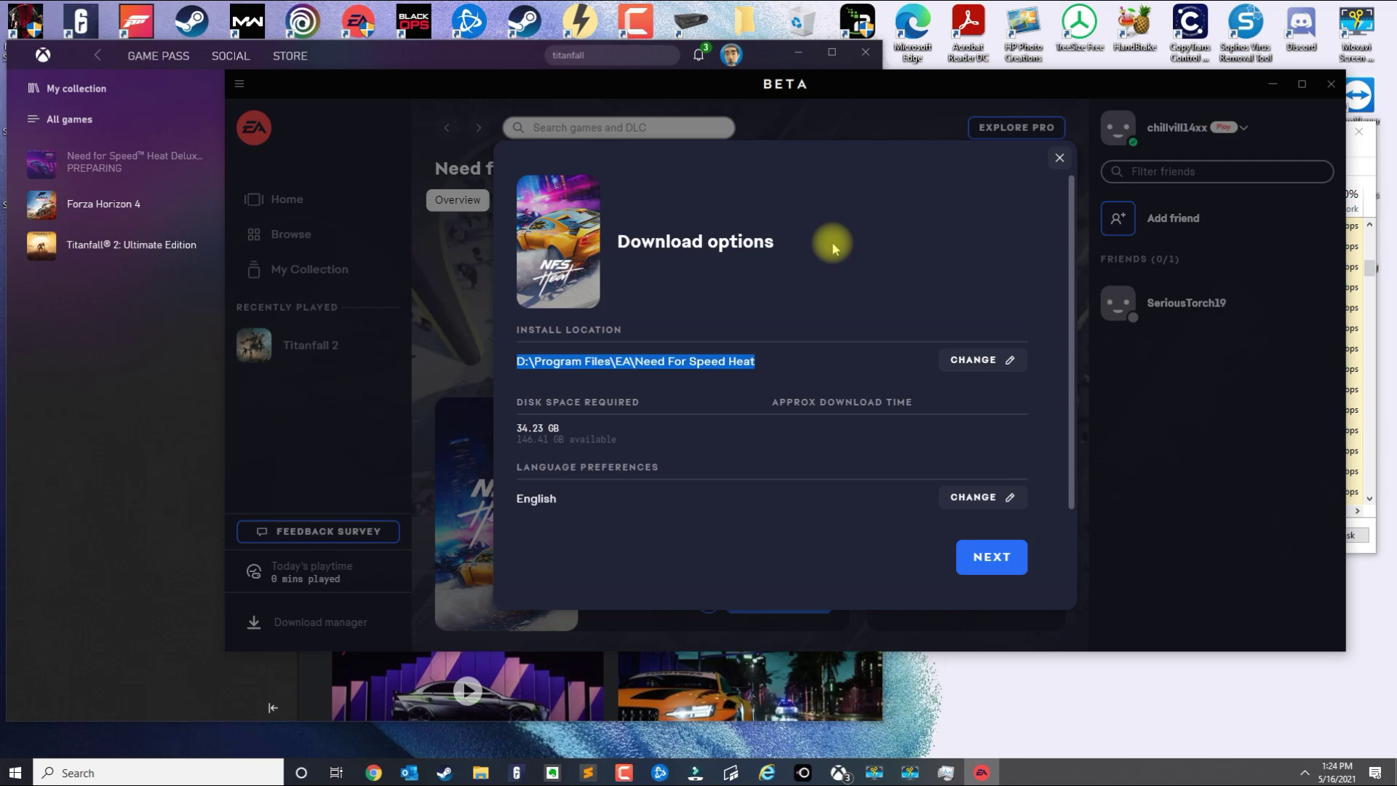
{"action": "triple_click", "coordinate": [521, 361]}
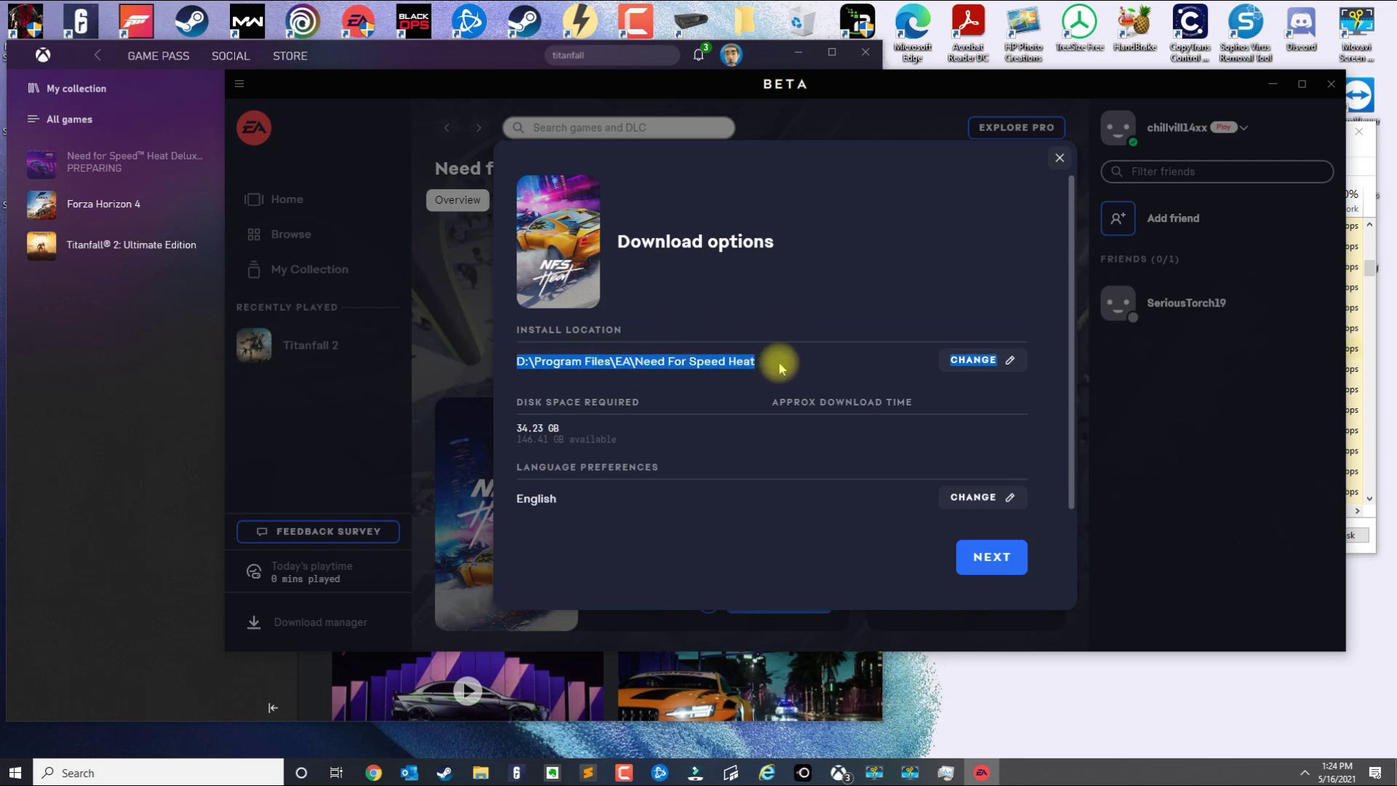
{"action": "left_click_drag", "start_coordinate": [780, 367], "coordinate": [544, 329]}
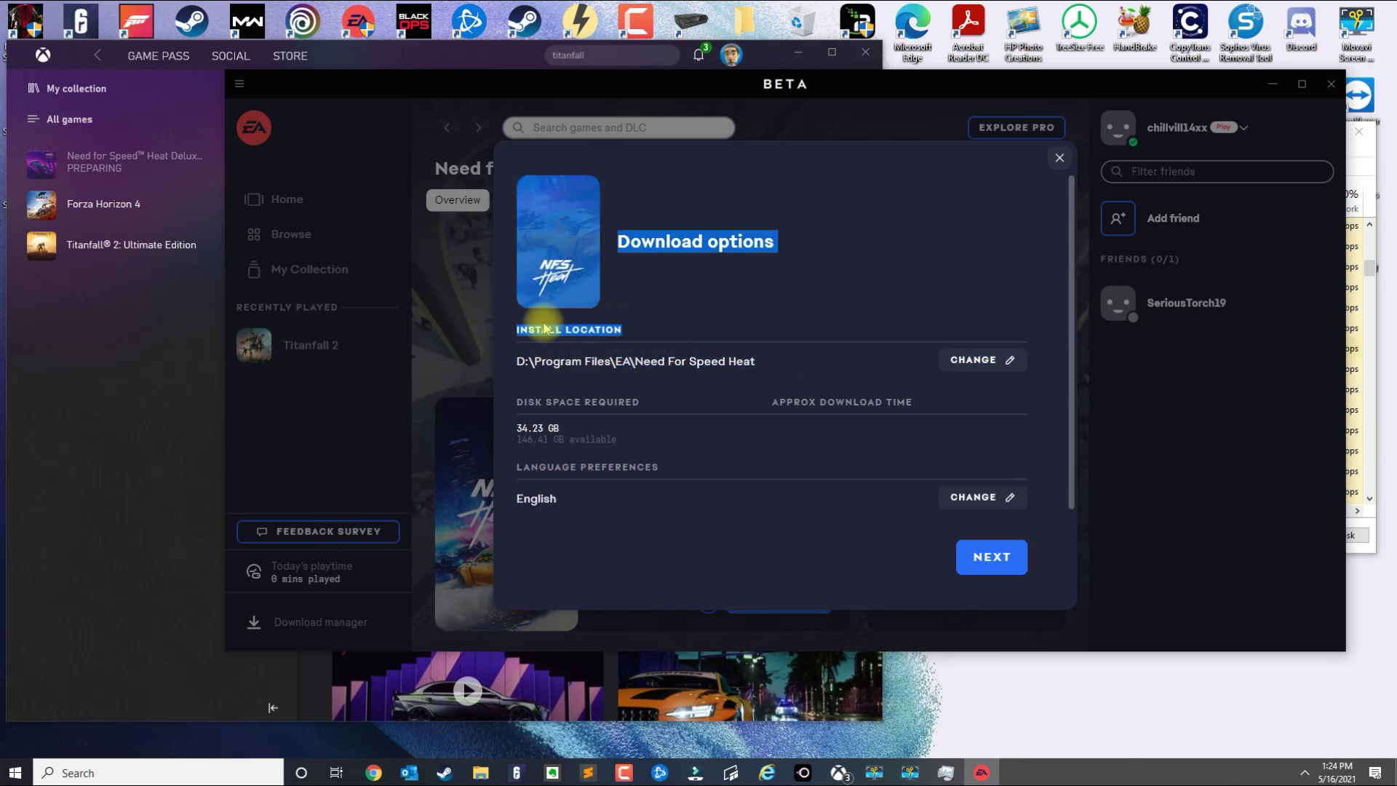
{"action": "left_click", "coordinate": [564, 327]}
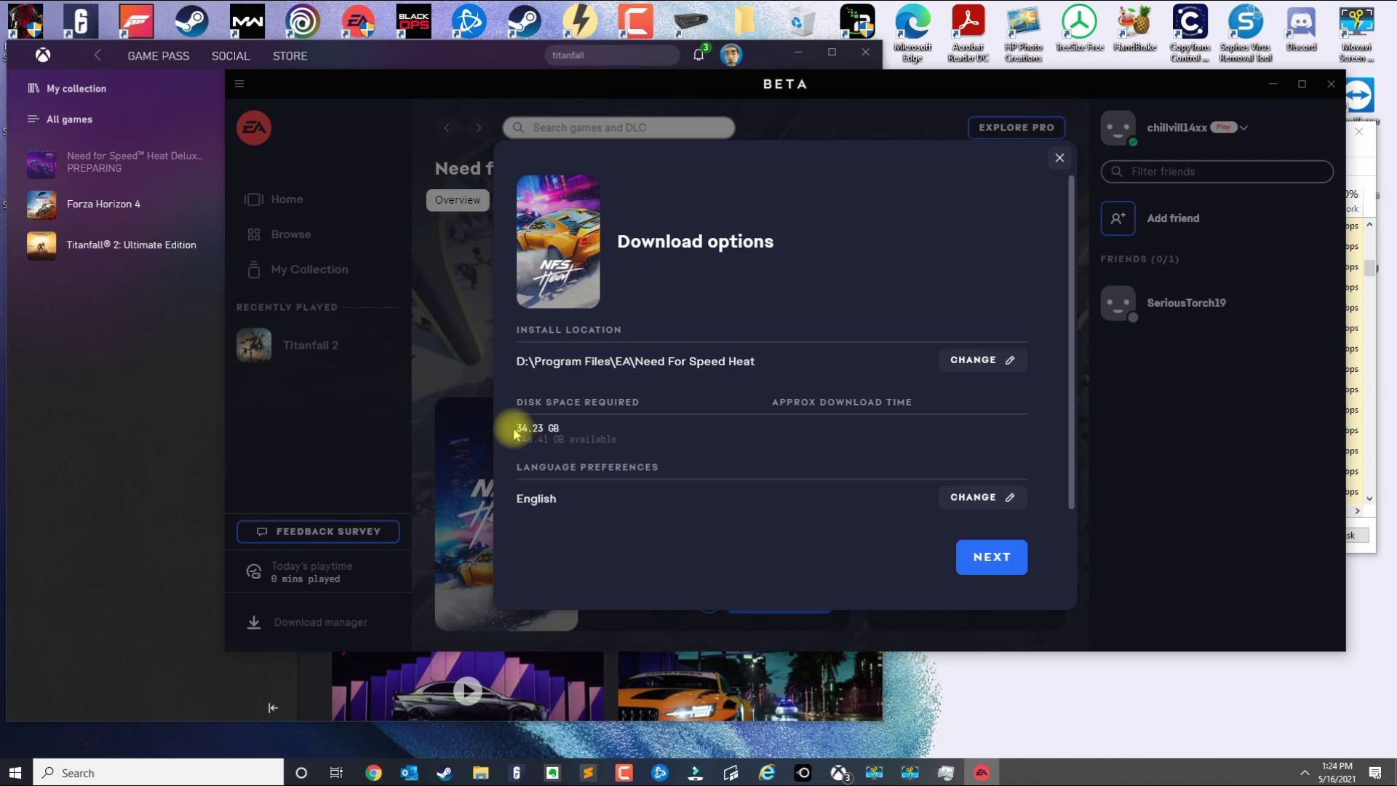
{"action": "triple_click", "coordinate": [563, 437]}
{"action": "left_click_drag", "start_coordinate": [516, 428], "coordinate": [617, 440]}
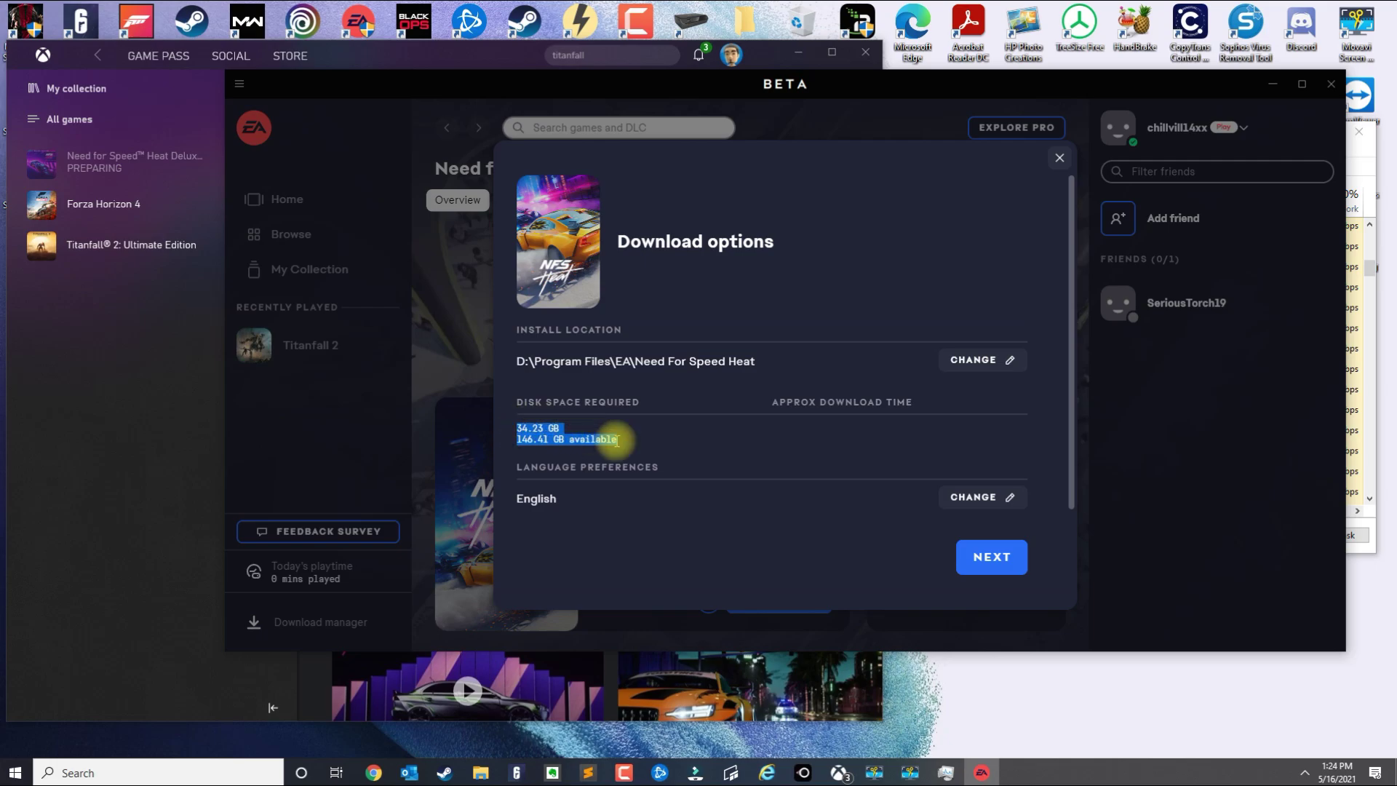
{"action": "left_click", "coordinate": [991, 556]}
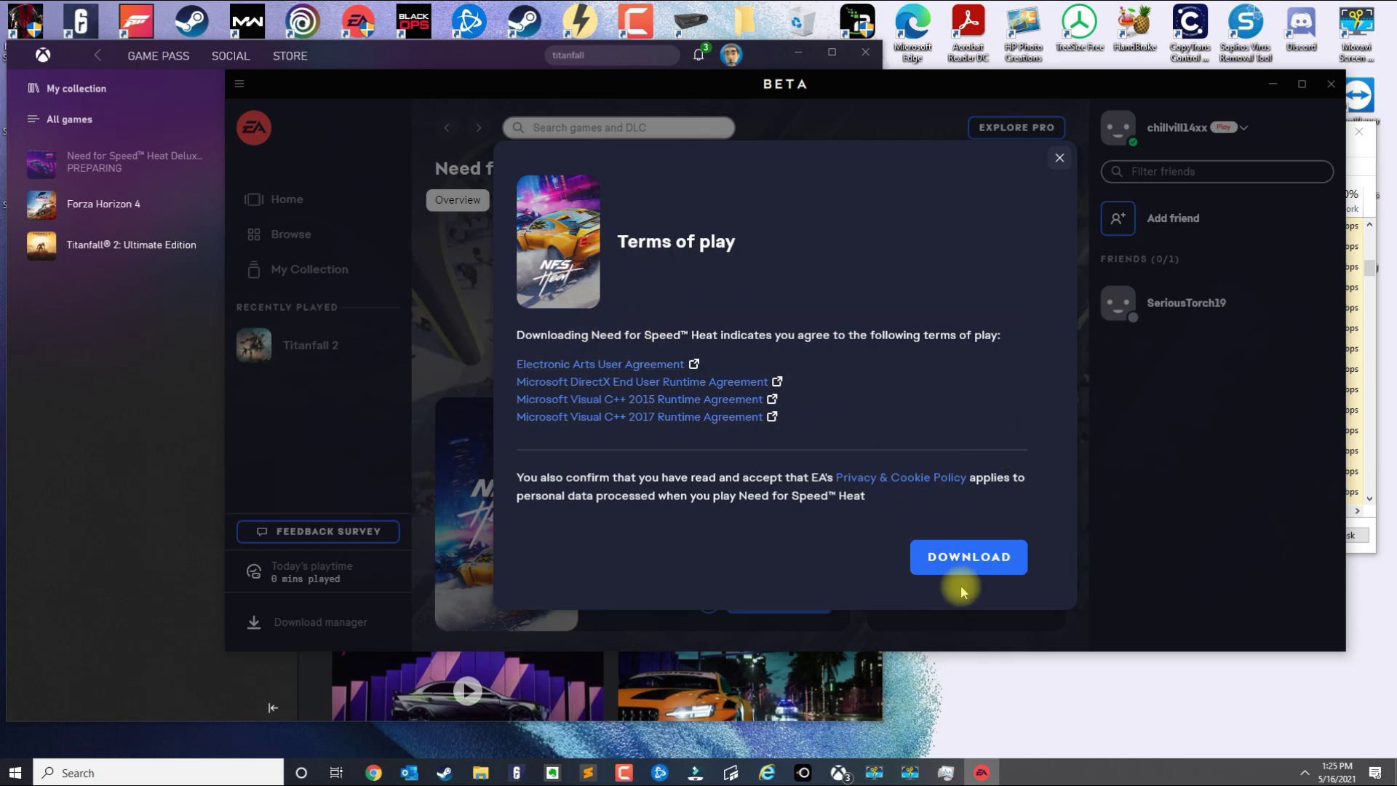
{"action": "left_click", "coordinate": [968, 565]}
- Start the Need for Speed Heat download in EA Desktop without the survey, and confirm in the Xbox app it is downloading (1.9 of 34.2 GB)
{"action": "left_click", "coordinate": [968, 558]}
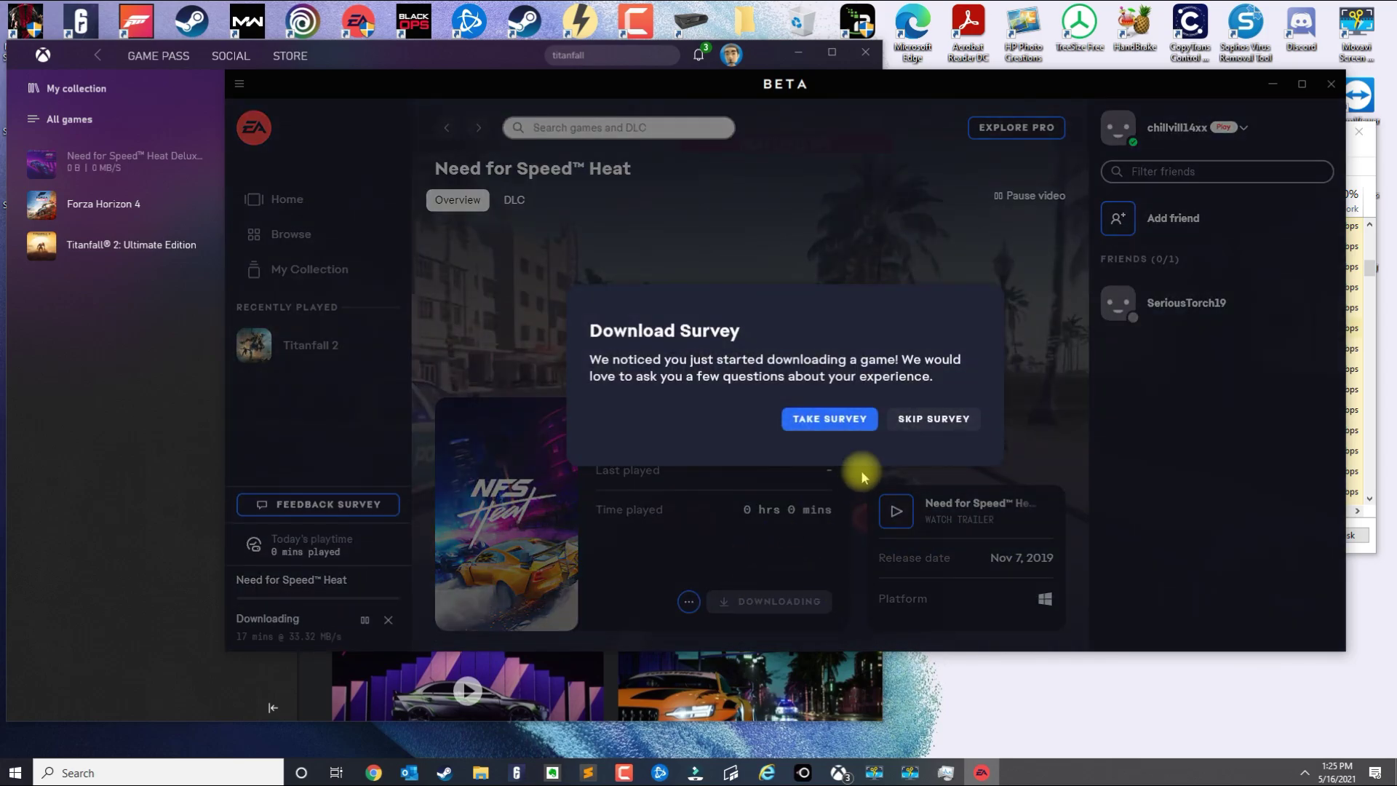
{"action": "left_click", "coordinate": [932, 427]}
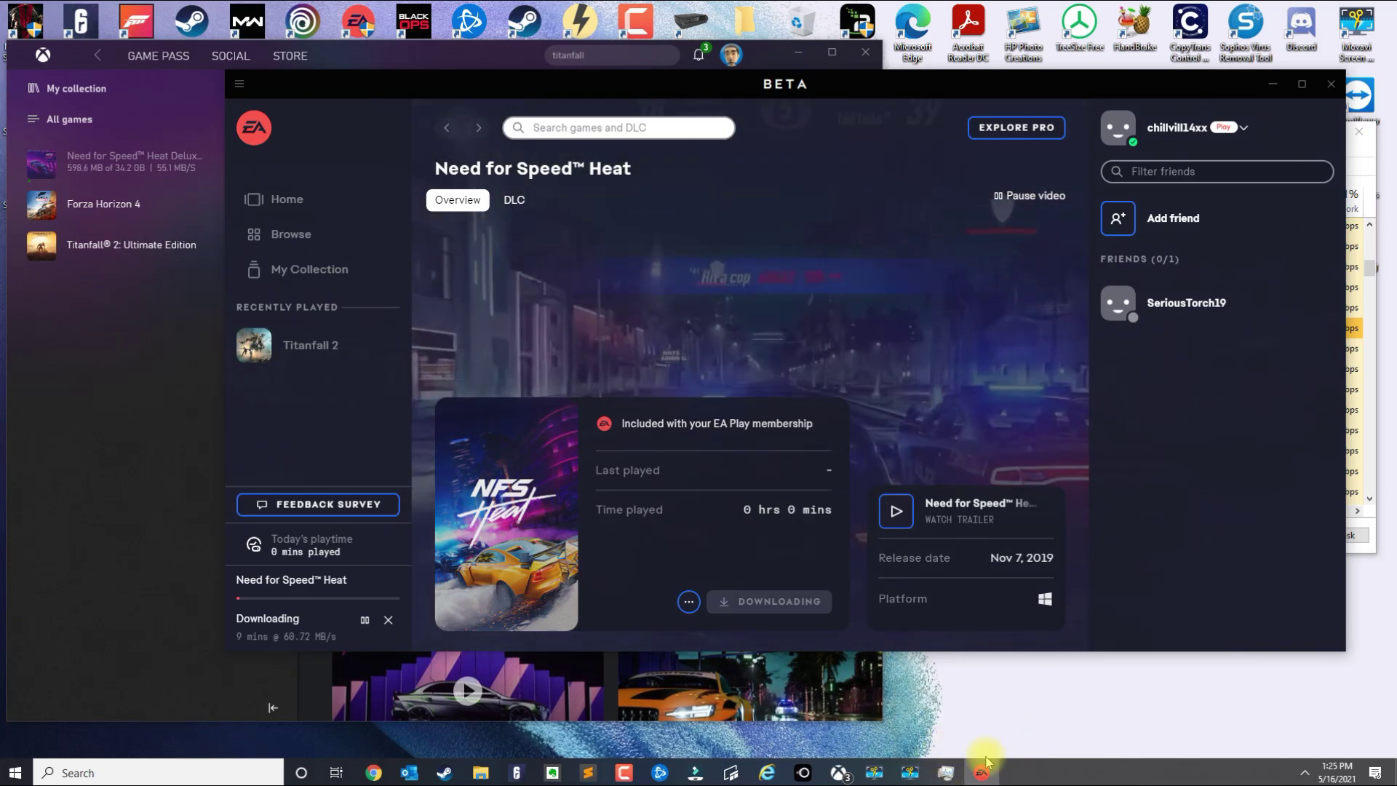
{"action": "mouse_move", "coordinate": [946, 777]}
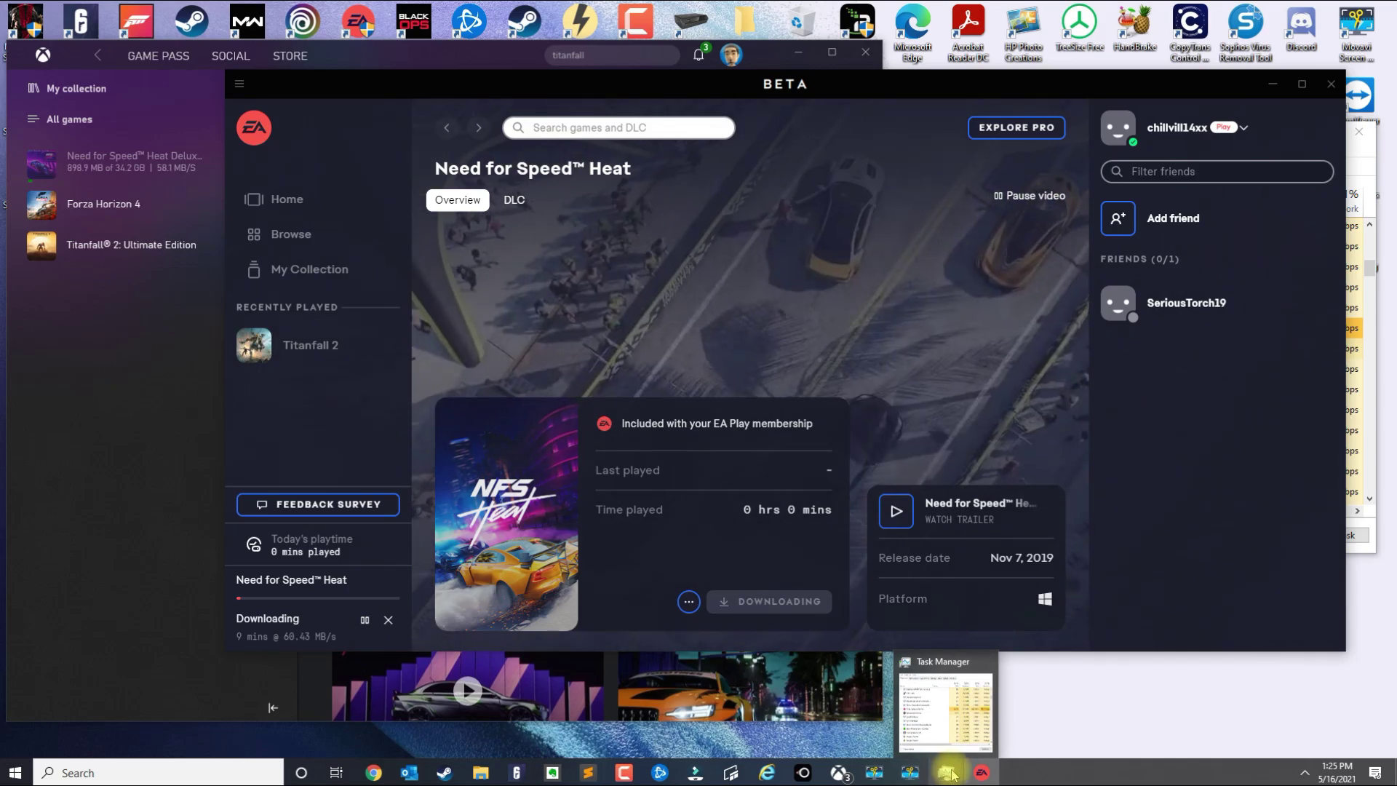
{"action": "left_click", "coordinate": [839, 773]}
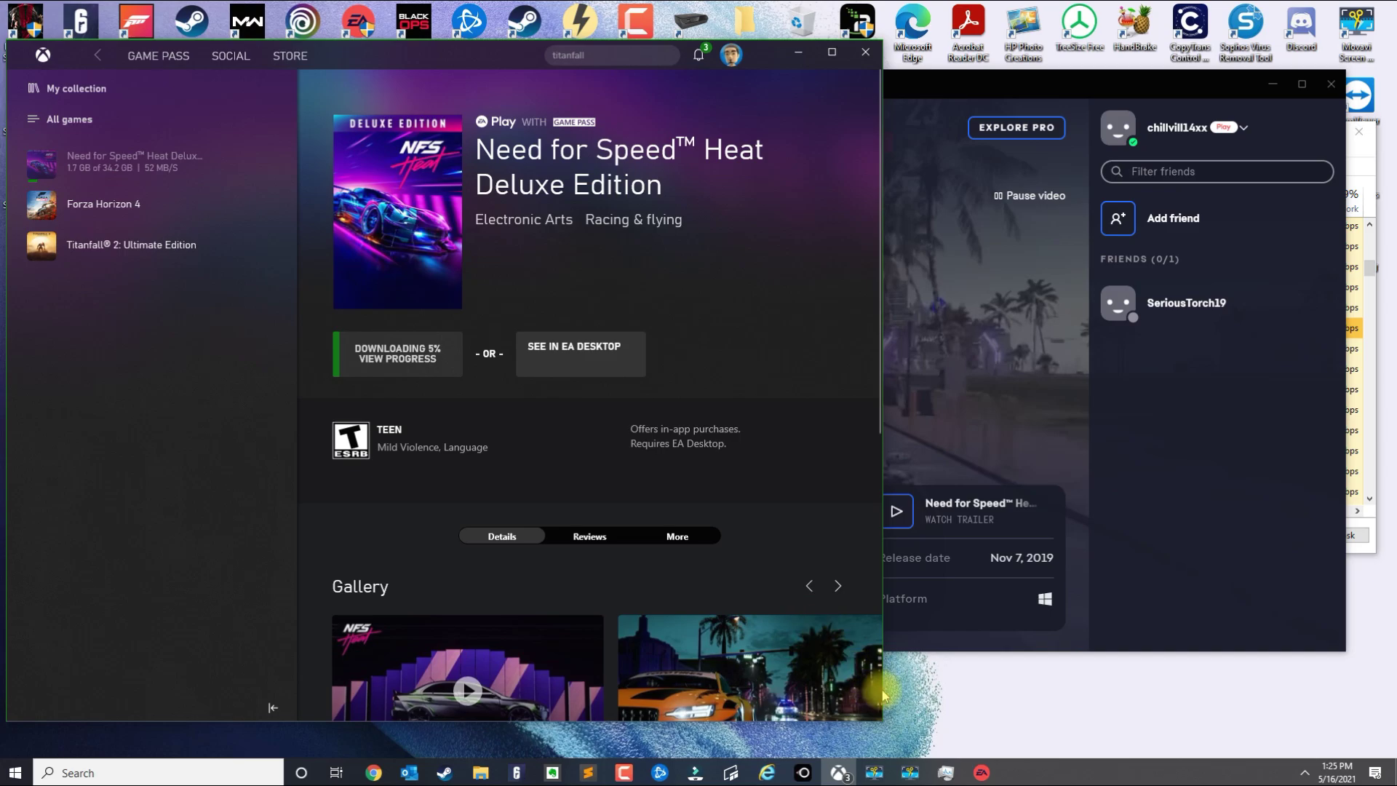
{"action": "left_click", "coordinate": [910, 772]}
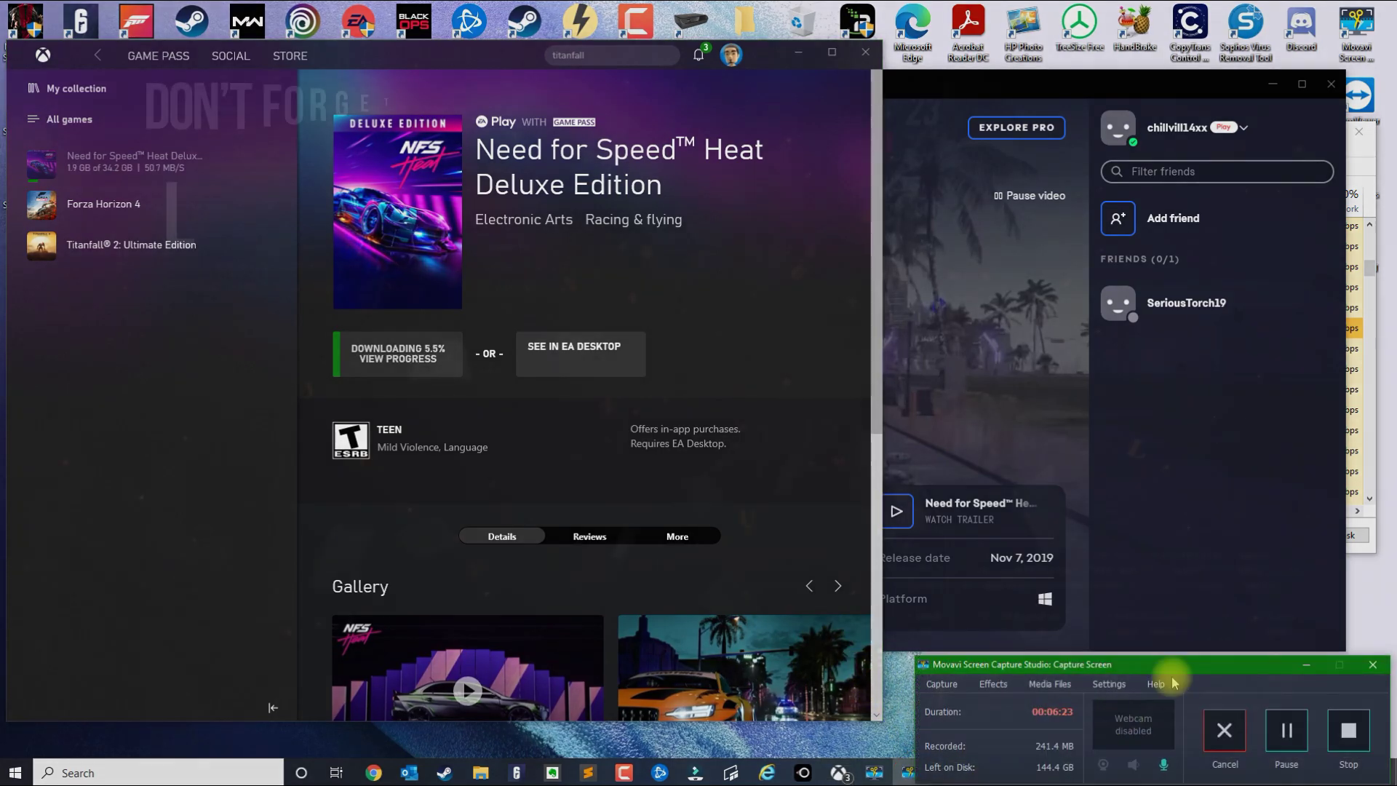